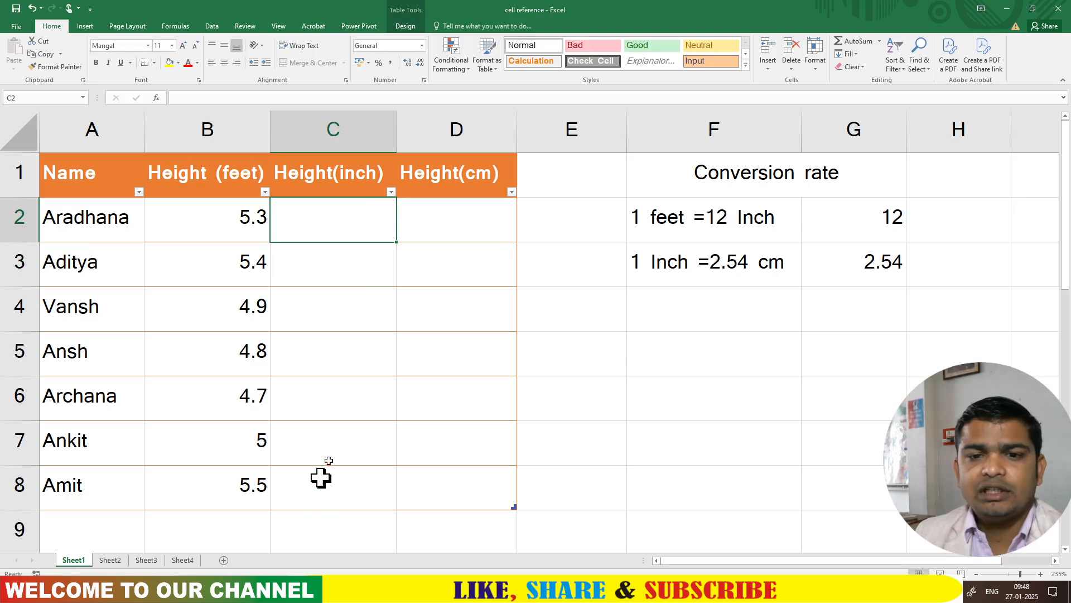
pyautogui.moveTo(474, 220); pyautogui.dragTo(500, 500)
pyautogui.moveTo(456, 395); pyautogui.dragTo(452, 229)
pyautogui.click(346, 223)
pyautogui.click(225, 228)
pyautogui.click(306, 227)
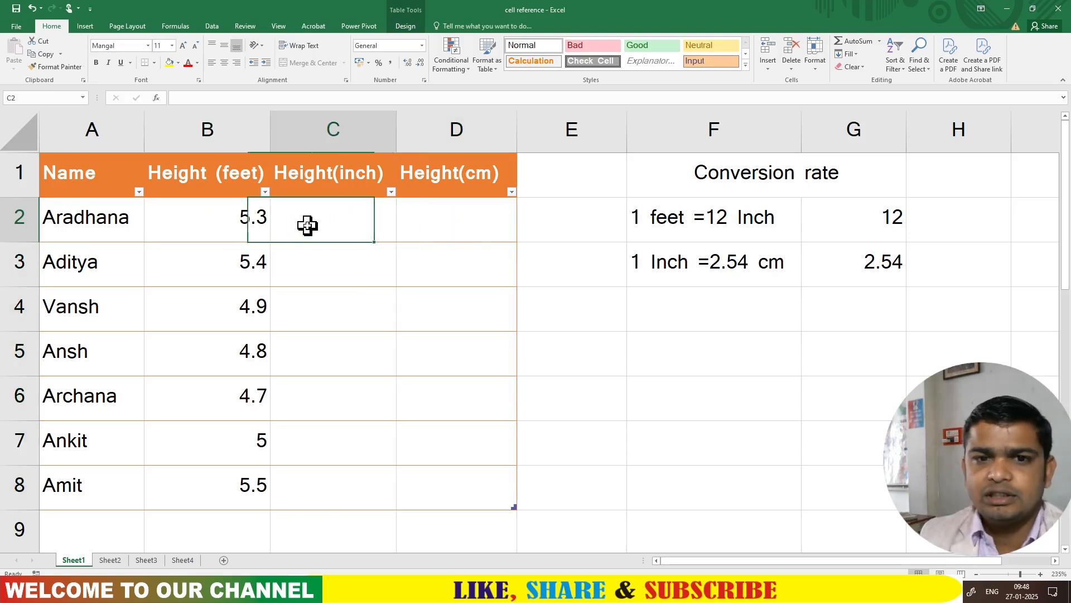
# - Examine the distance conversion columns and the Ha, Bigha and Bissa table on Sheet4
pyautogui.click(146, 559)
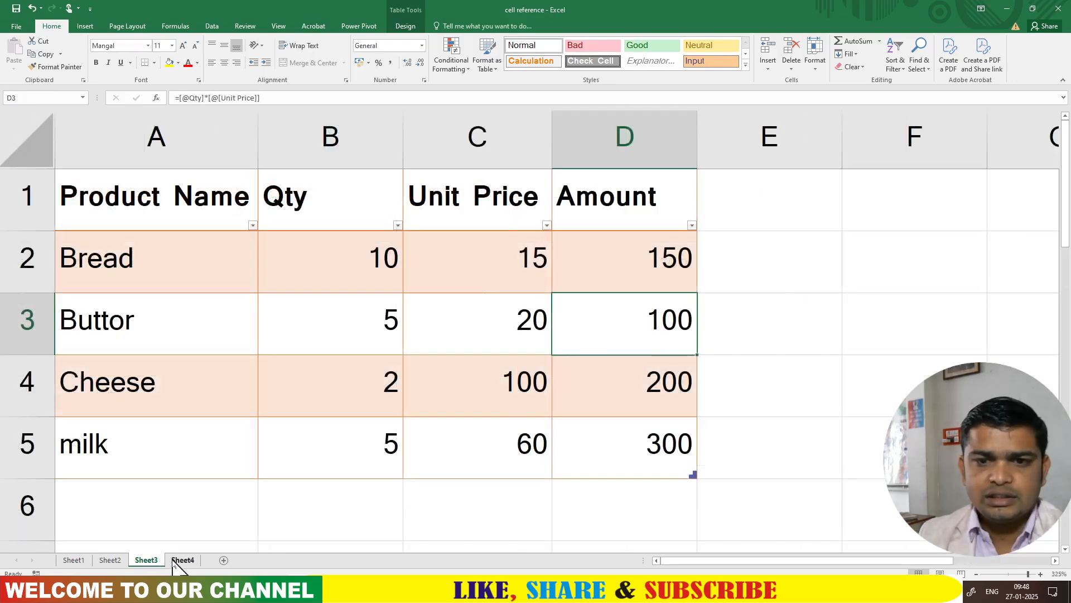
pyautogui.click(182, 560)
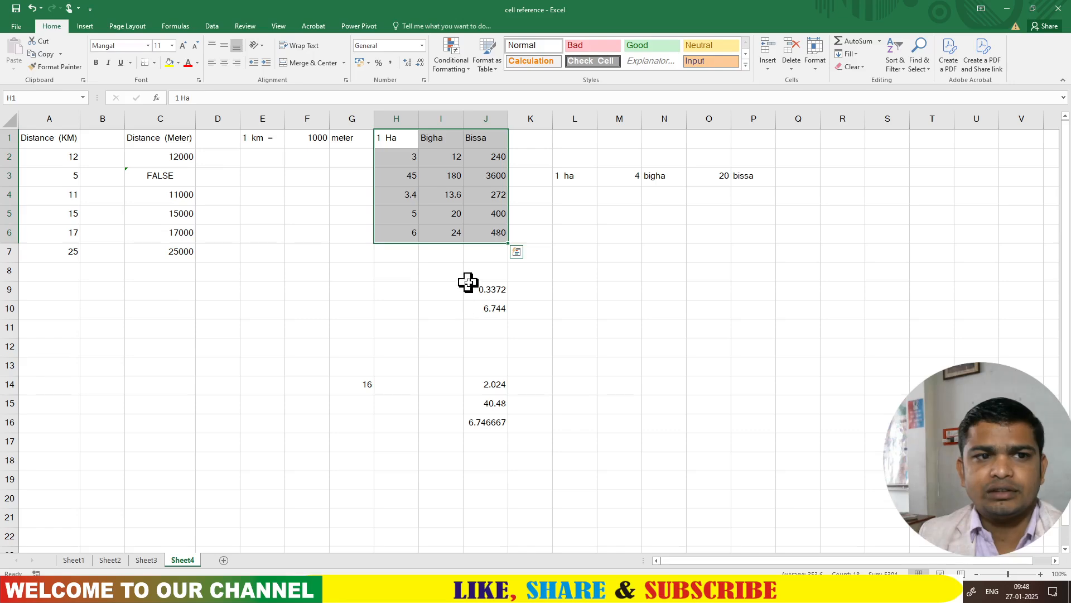
pyautogui.scroll(3, 474, 282)
pyautogui.scroll(1, 85, 204)
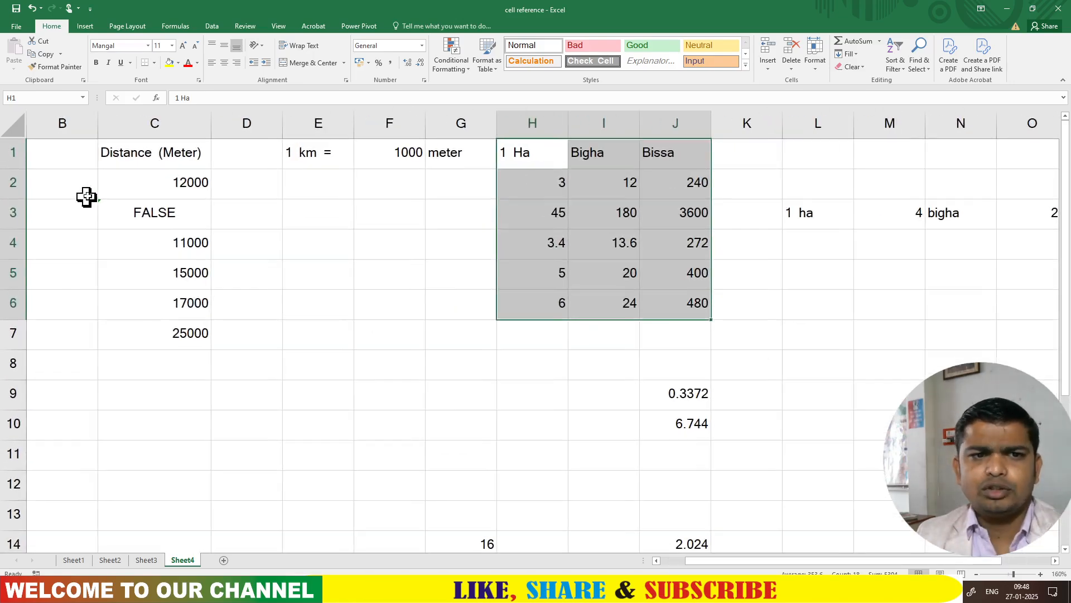
pyautogui.click(265, 242)
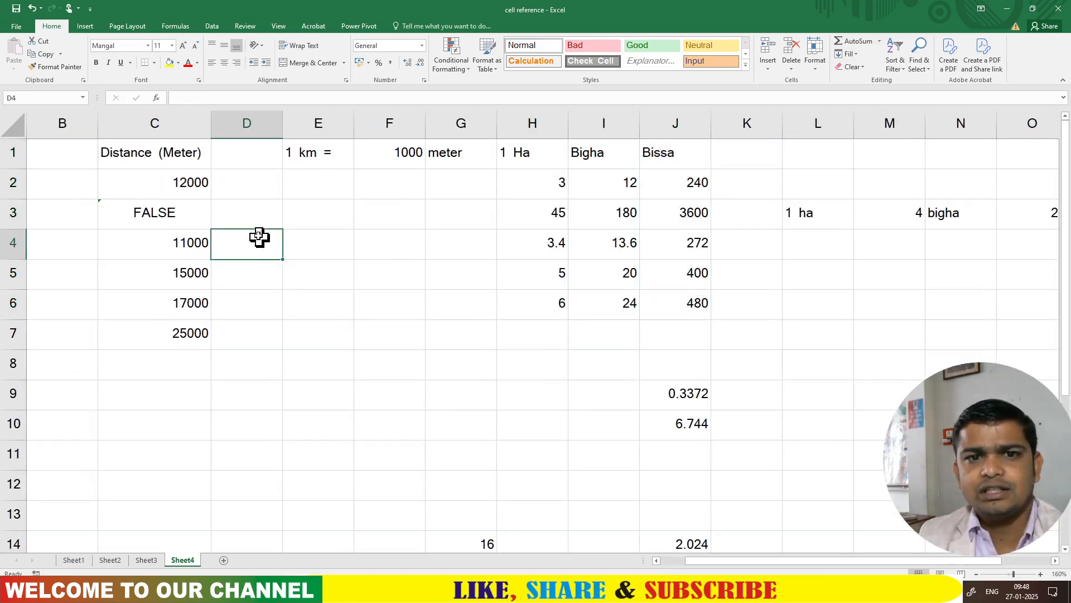
pyautogui.moveTo(178, 178); pyautogui.dragTo(199, 325)
pyautogui.click(387, 246)
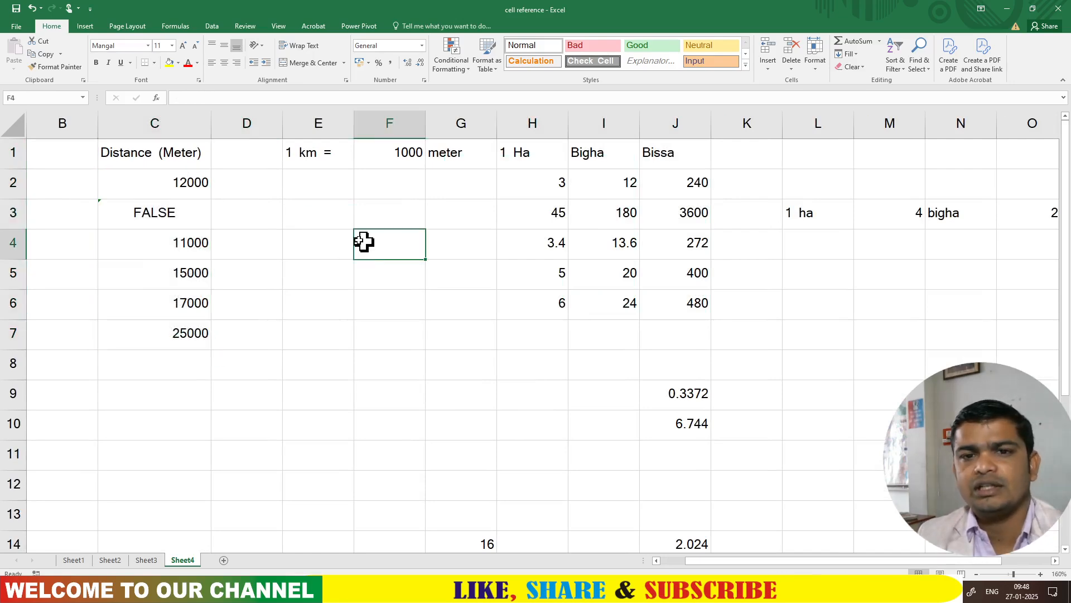
pyautogui.click(538, 182)
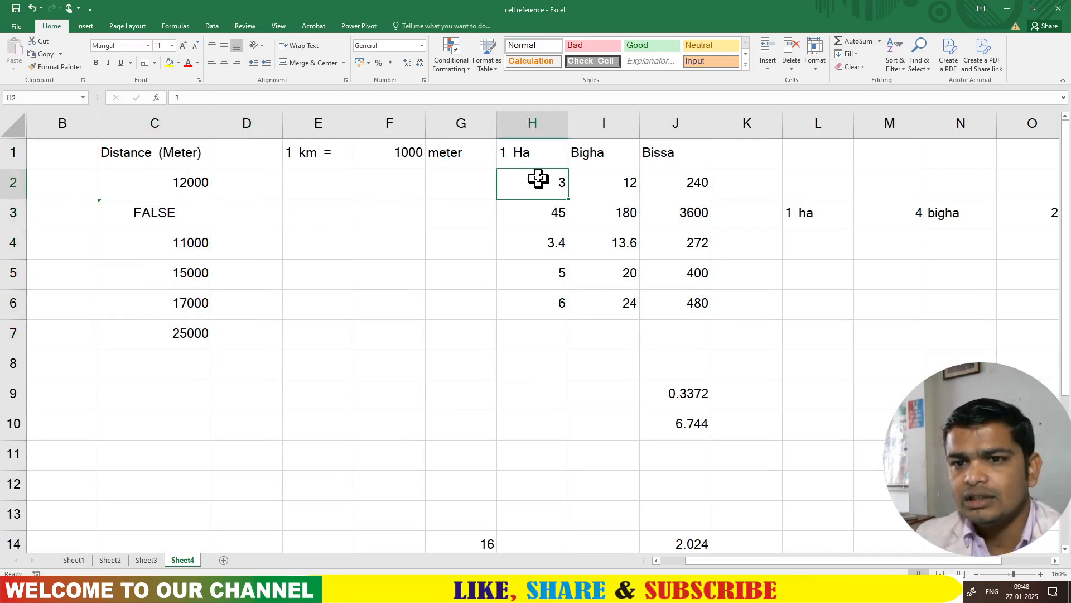
pyautogui.moveTo(534, 179); pyautogui.dragTo(545, 299)
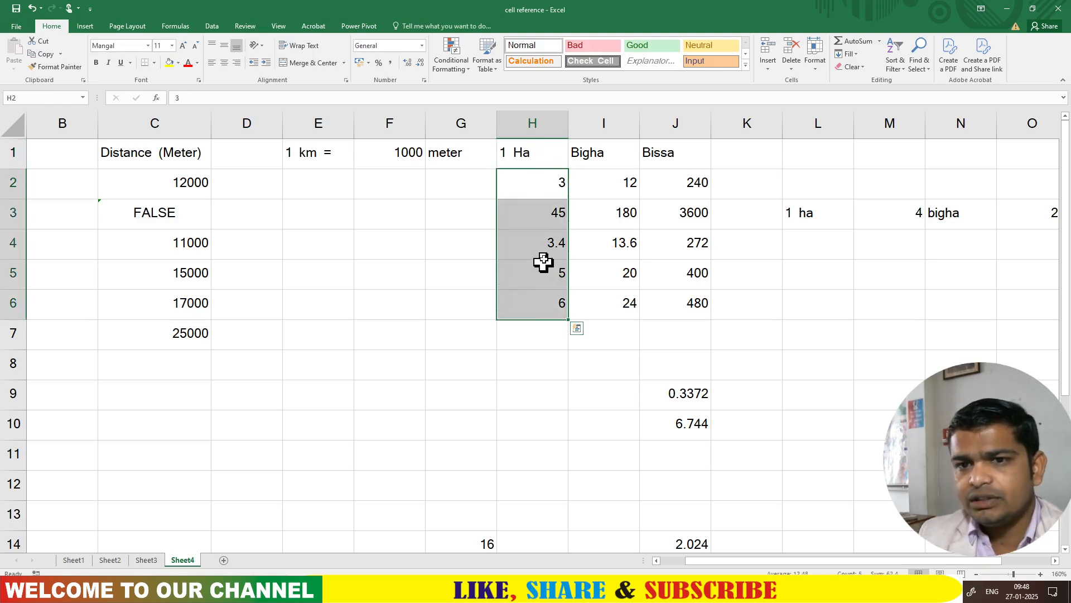
pyautogui.click(535, 184)
pyautogui.moveTo(602, 197); pyautogui.dragTo(617, 310)
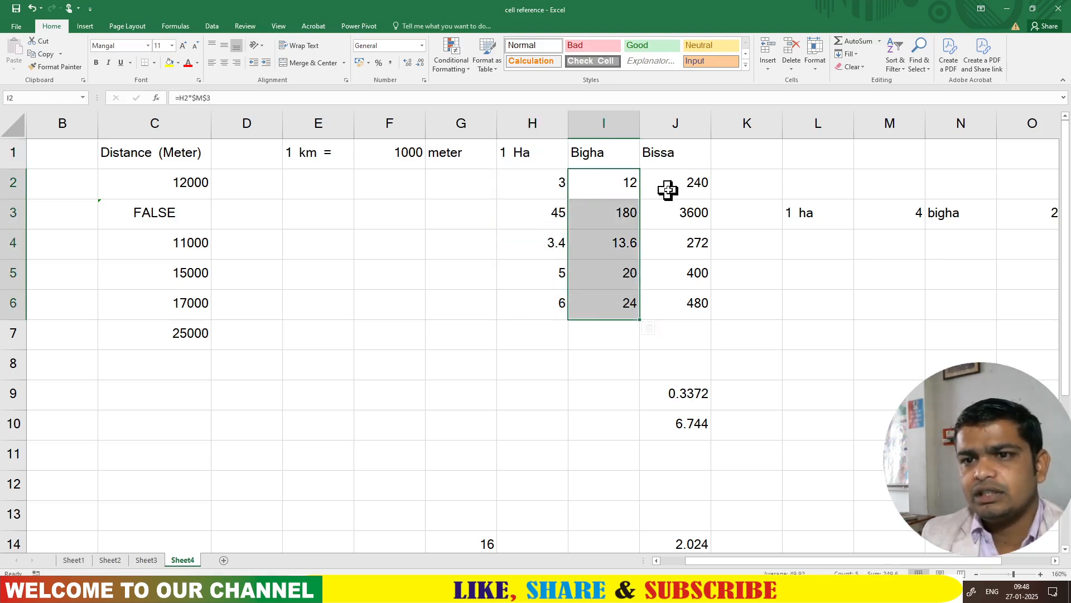
pyautogui.moveTo(664, 191); pyautogui.dragTo(679, 301)
pyautogui.click(560, 218)
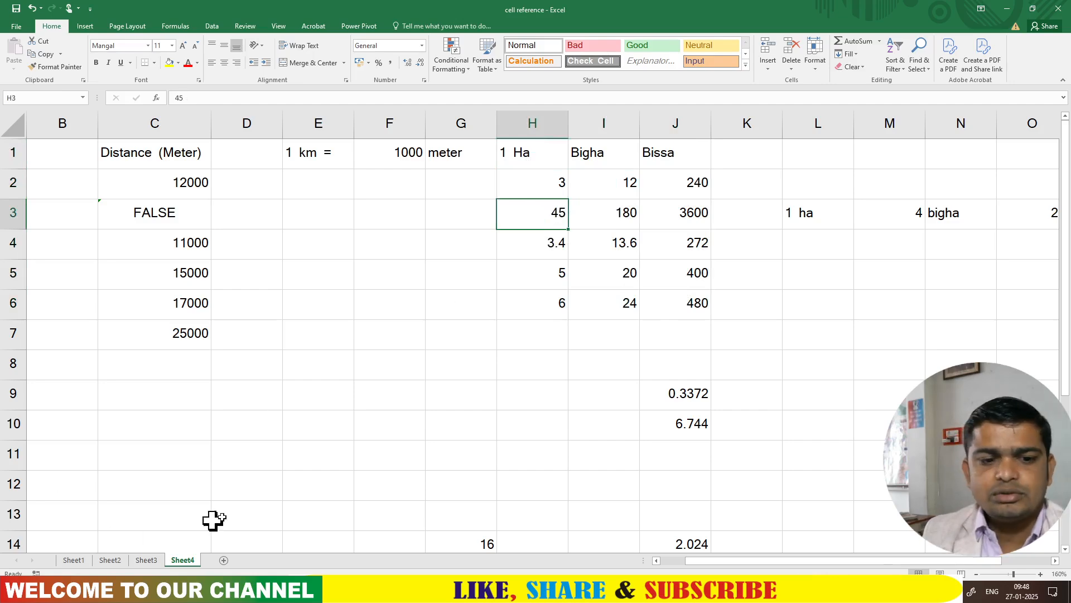
# - Return to Sheet1 and fill the merged Conversion rate heading cell with yellow
pyautogui.click(74, 560)
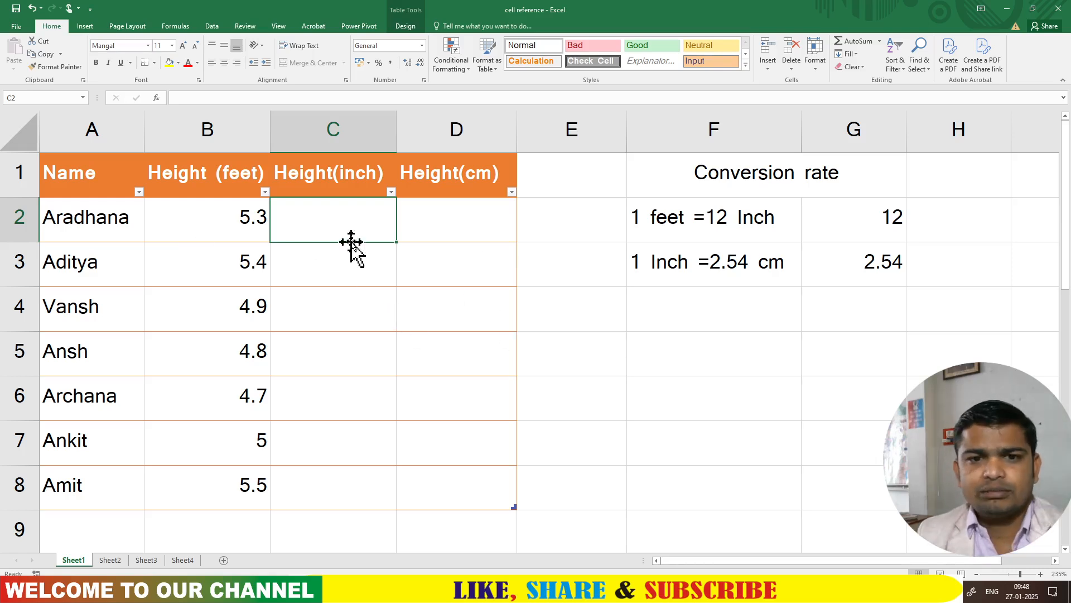
pyautogui.click(675, 174)
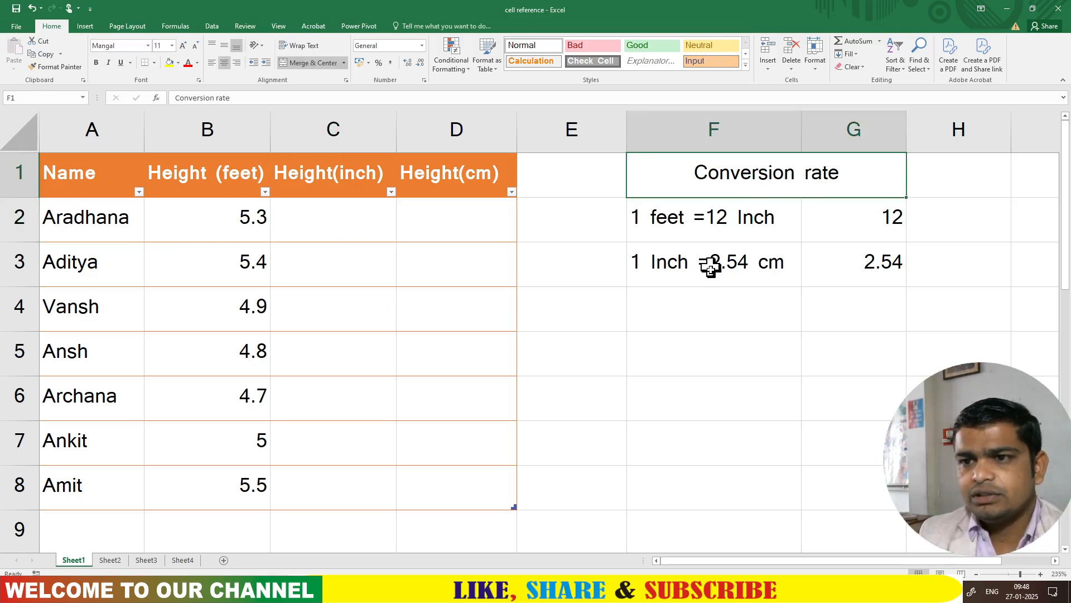
pyautogui.click(168, 63)
# - Review the feet-to-inch and inch-to-cm conversion rates and their factor cells in F2:G3
pyautogui.click(717, 231)
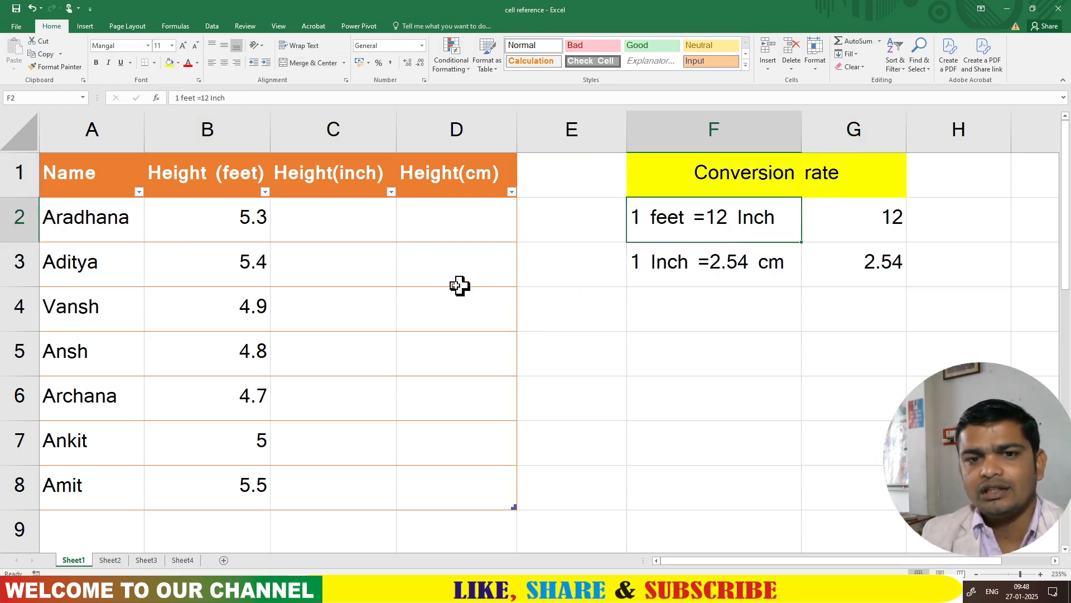
pyautogui.click(332, 230)
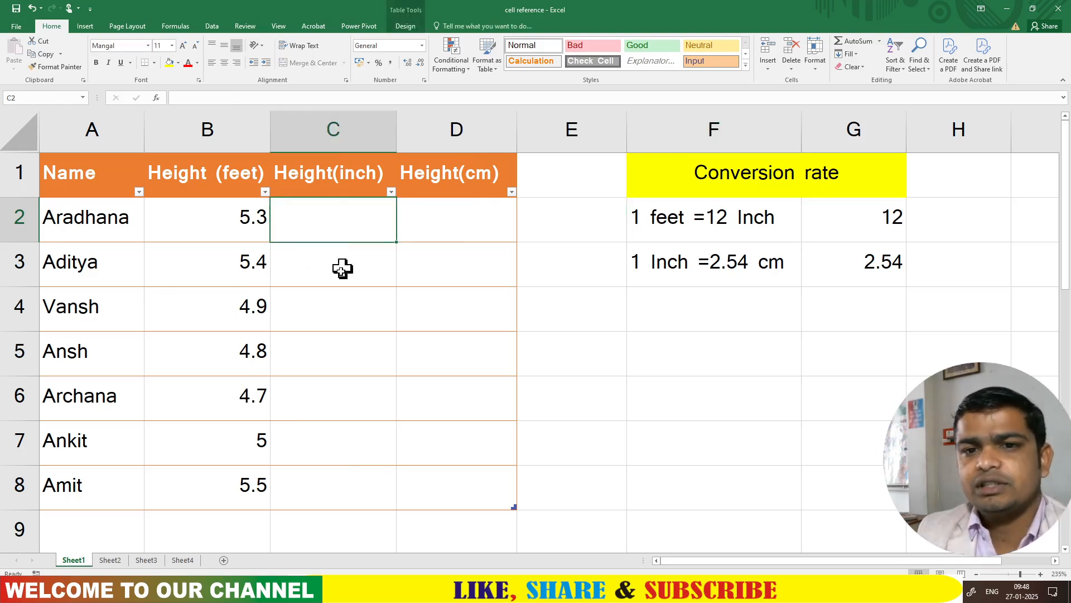
pyautogui.click(665, 240)
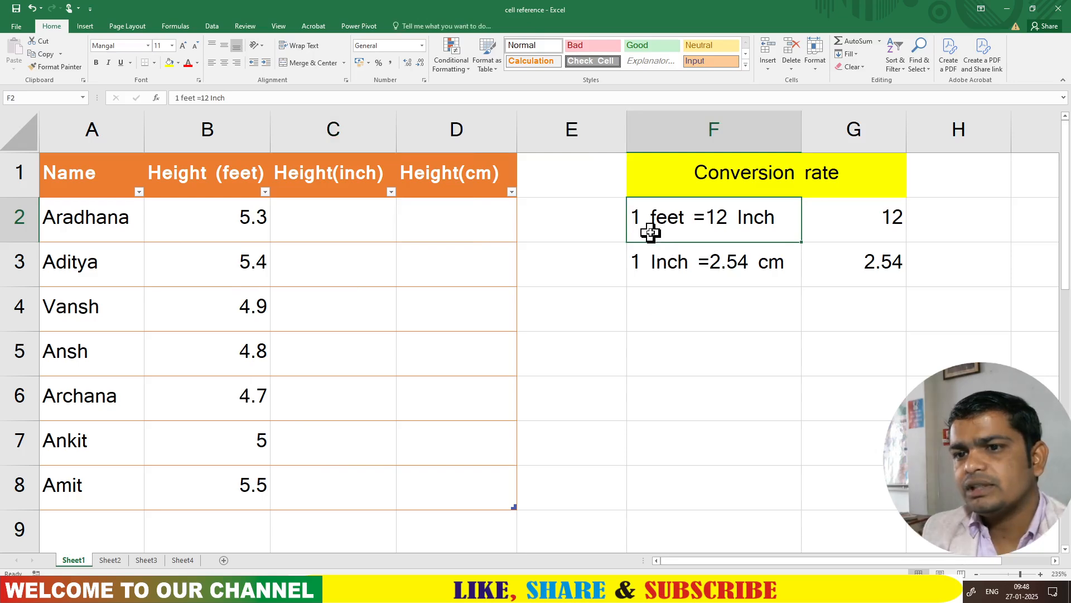
pyautogui.click(852, 228)
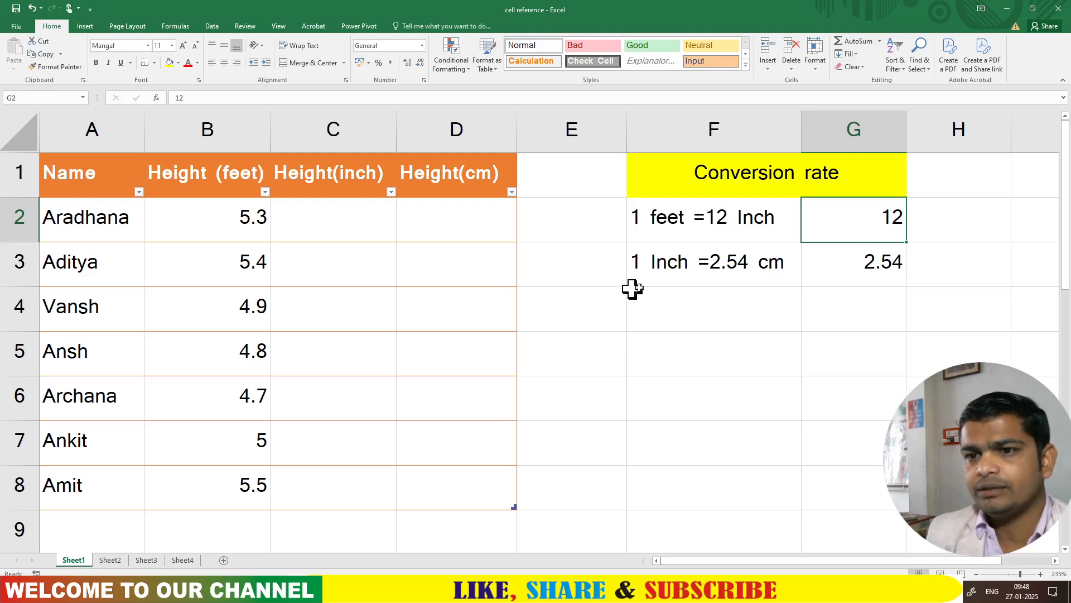
pyautogui.click(649, 281)
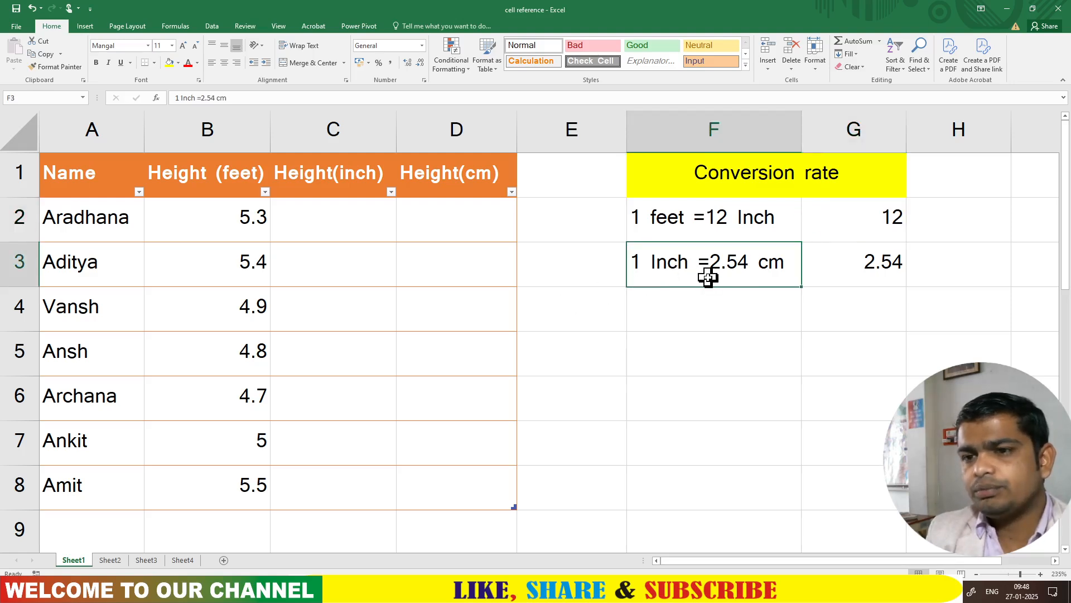
pyautogui.click(869, 263)
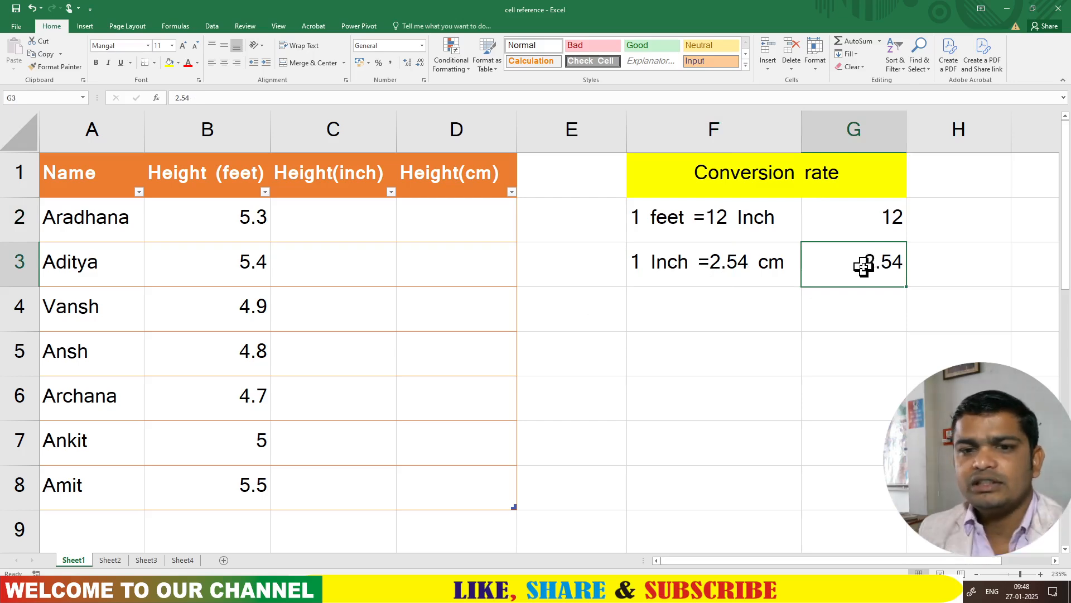
# - Enter a formula in C2 that multiplies the row's Height (feet) value by the feet-to-inch factor in G2
pyautogui.click(340, 230)
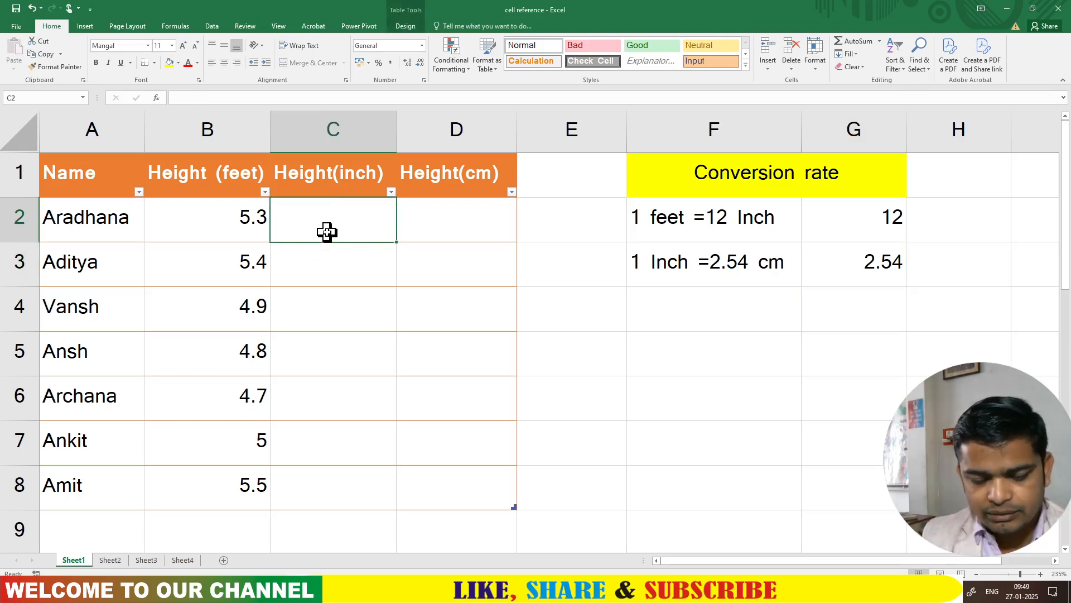
pyautogui.write('=')
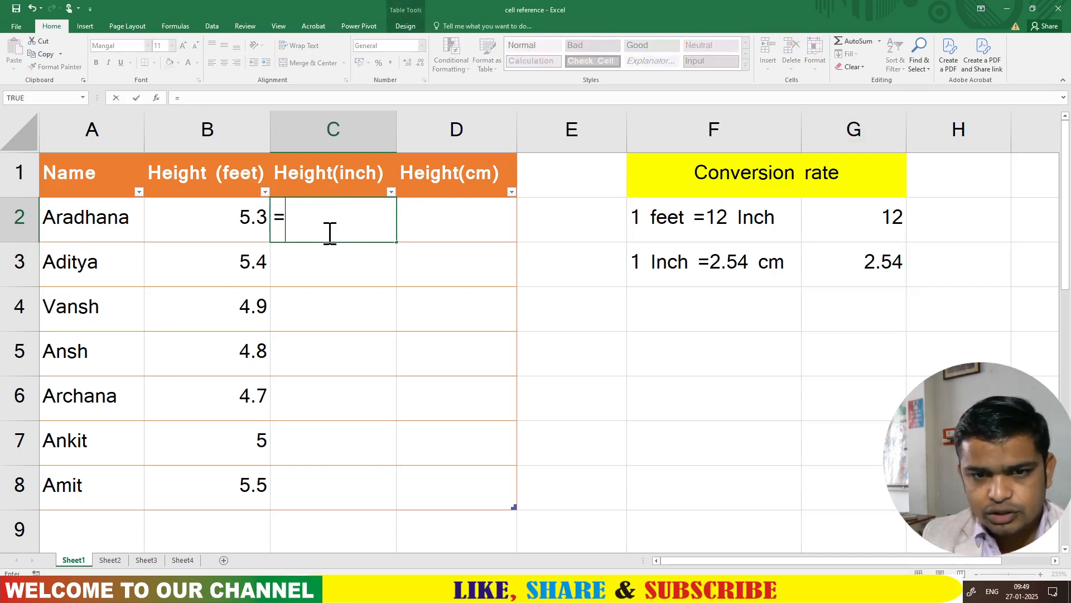
pyautogui.click(206, 217)
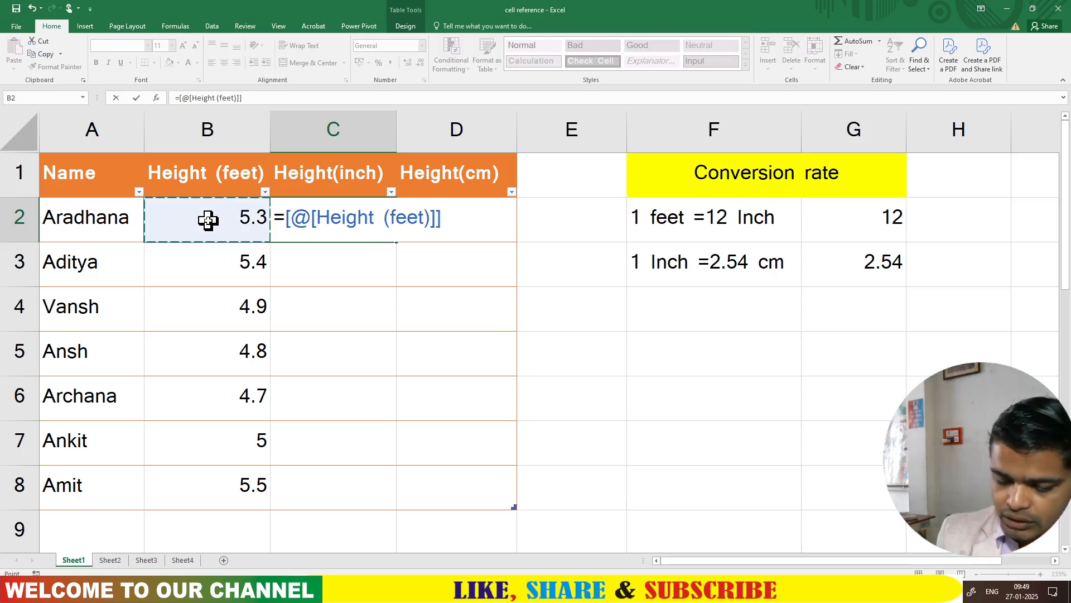
pyautogui.write('*')
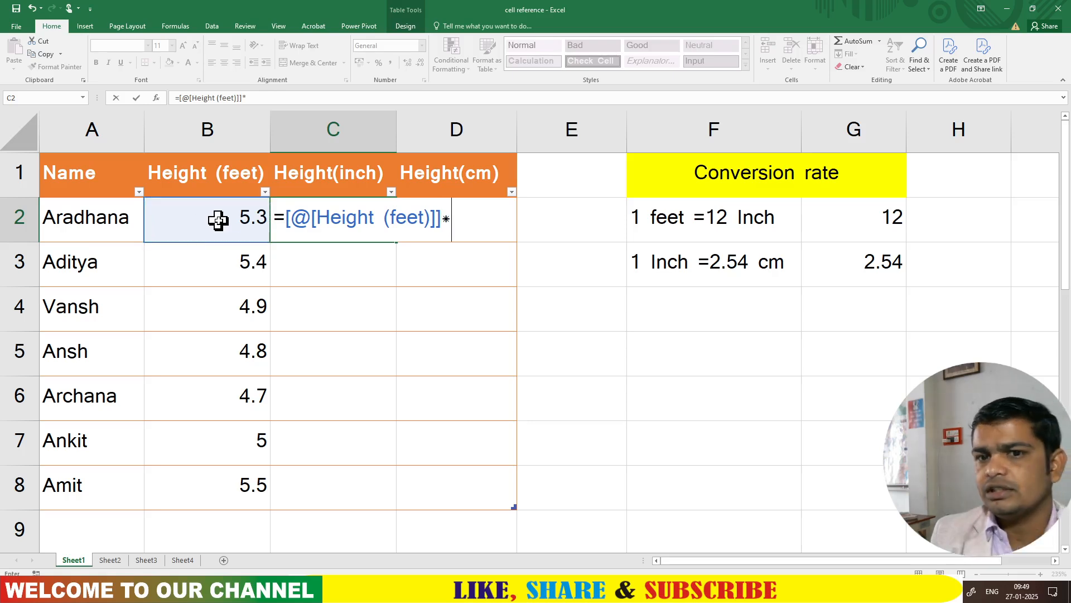
pyautogui.click(849, 223)
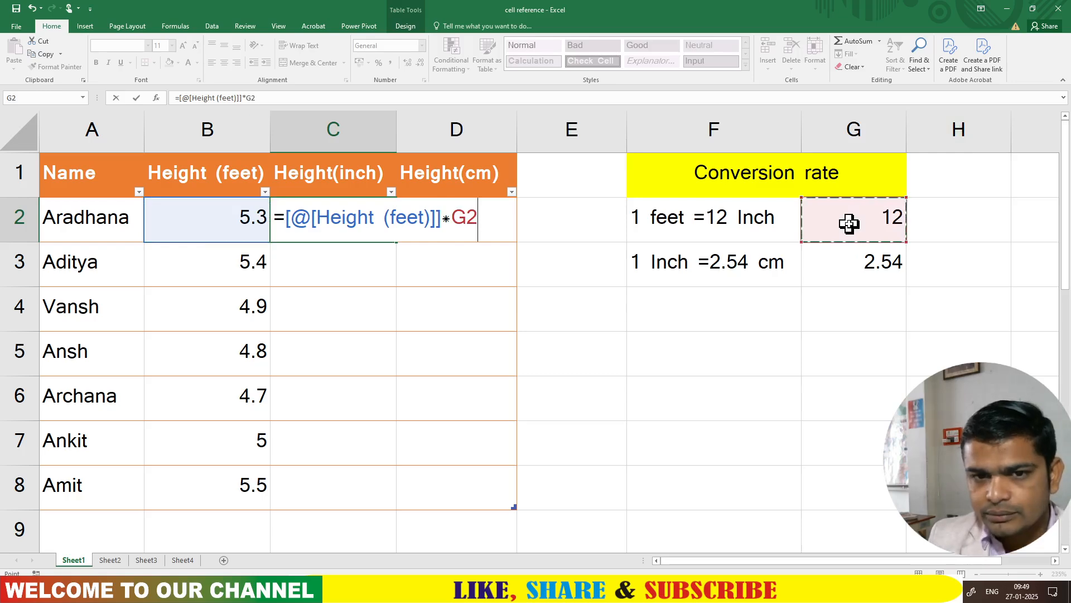
pyautogui.press('Return')
# - Clear C3:C8 and fill the C2 formula down the Height(inch) column through row 8
pyautogui.moveTo(354, 256); pyautogui.dragTo(384, 491)
pyautogui.press('Delete')
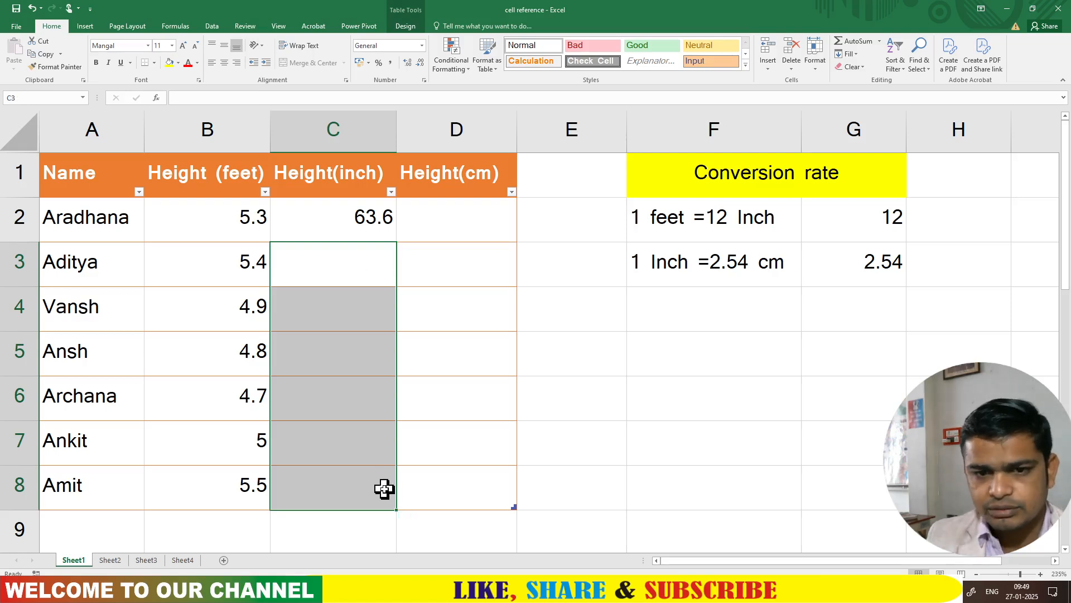
pyautogui.click(371, 223)
pyautogui.moveTo(396, 243); pyautogui.dragTo(425, 487)
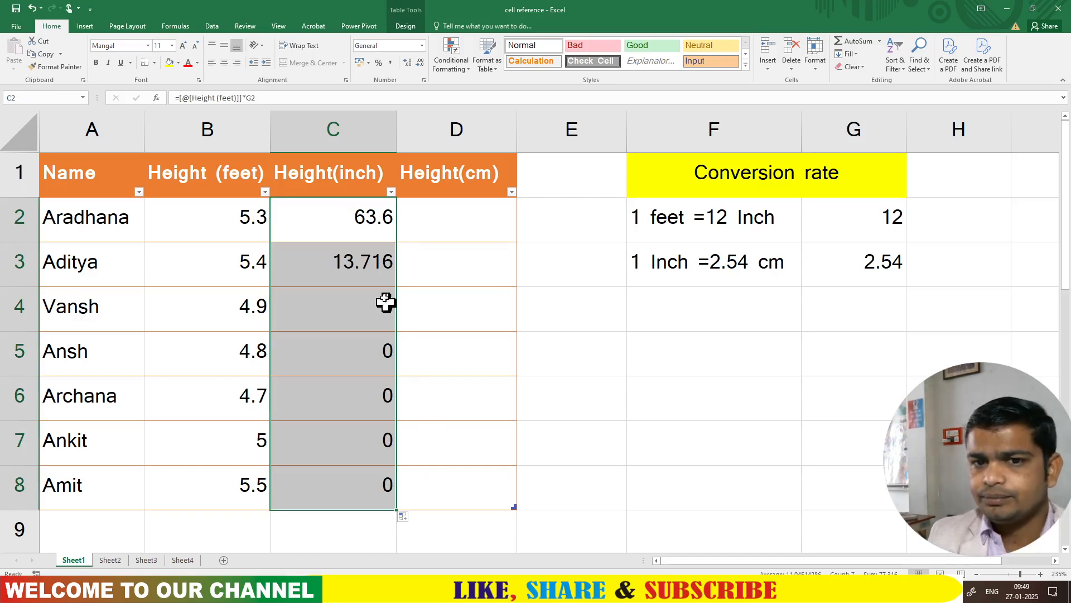
# - Inspect the Height(inch) formulas in C2, C3 and C4 to compare which conversion factor cell each one references
pyautogui.click(367, 229)
pyautogui.doubleClick(358, 223)
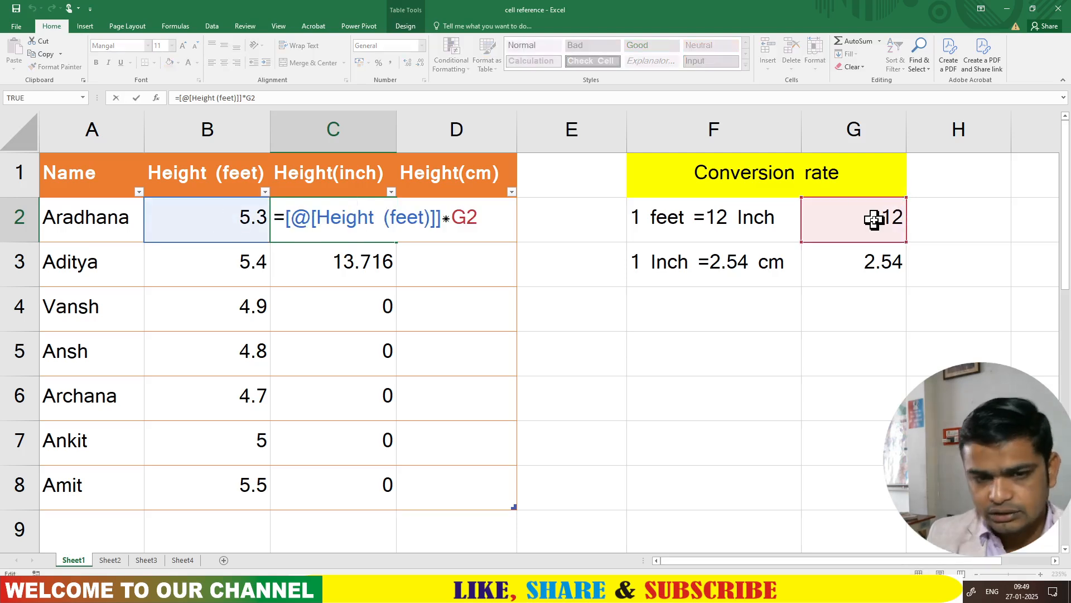
pyautogui.press('Return')
pyautogui.doubleClick(389, 261)
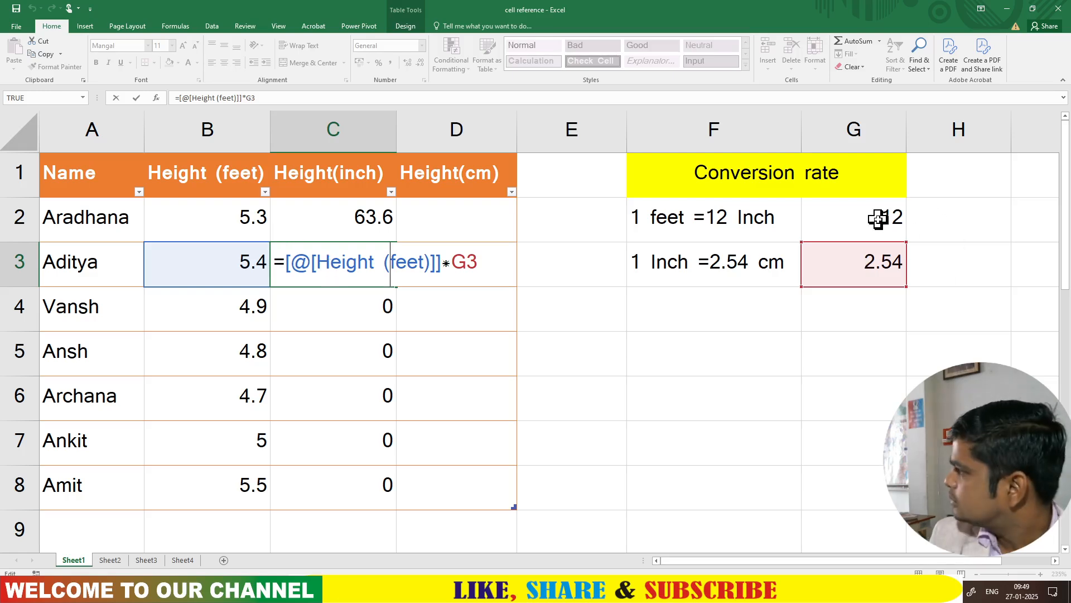
pyautogui.press('Return')
pyautogui.doubleClick(369, 301)
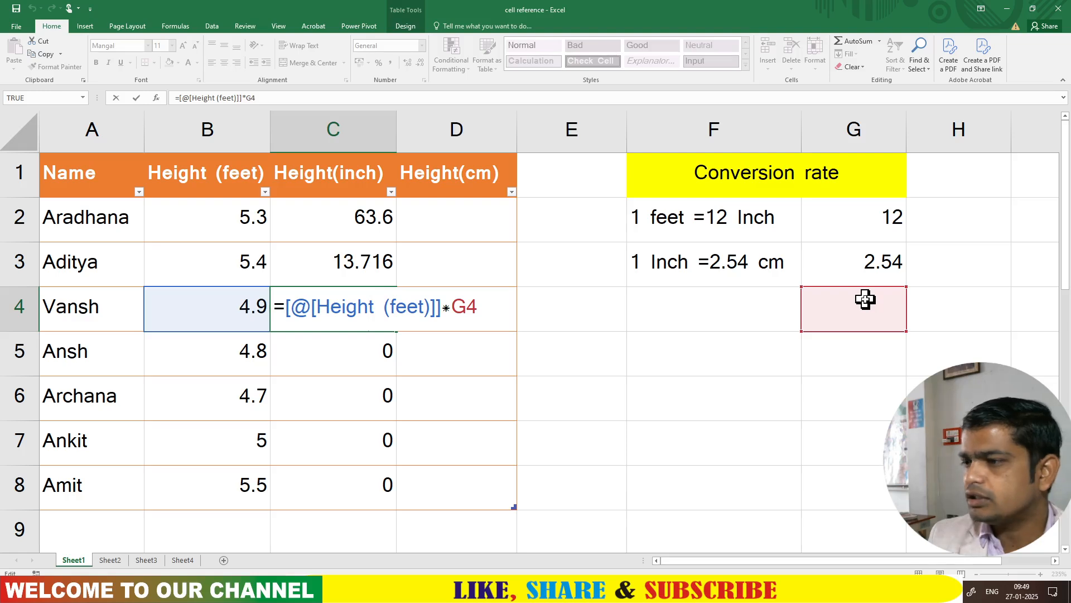
pyautogui.press('Return')
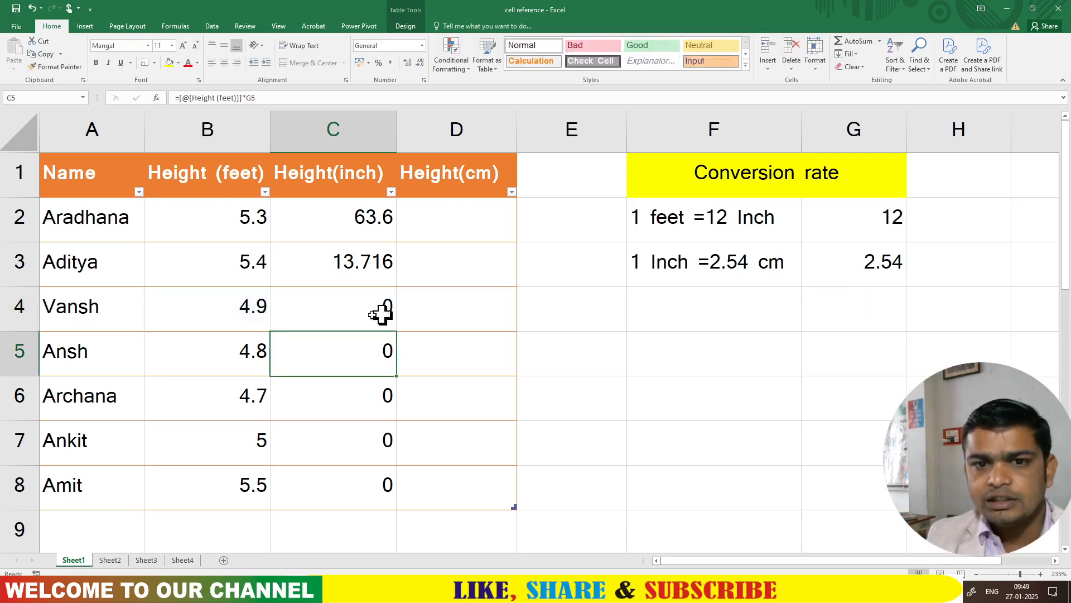
pyautogui.click(350, 311)
pyautogui.click(361, 263)
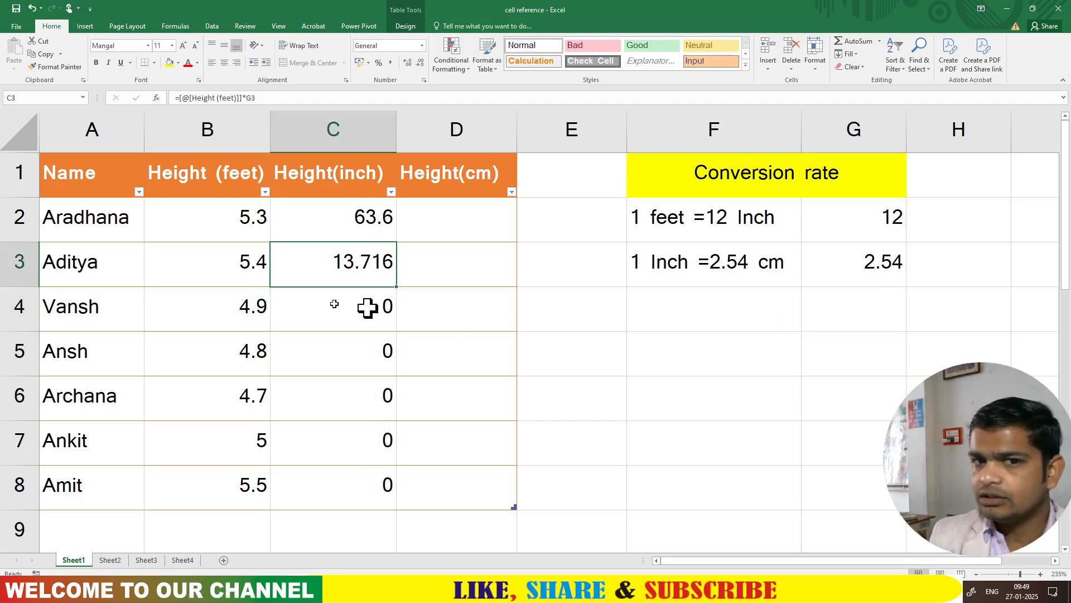
pyautogui.click(249, 218)
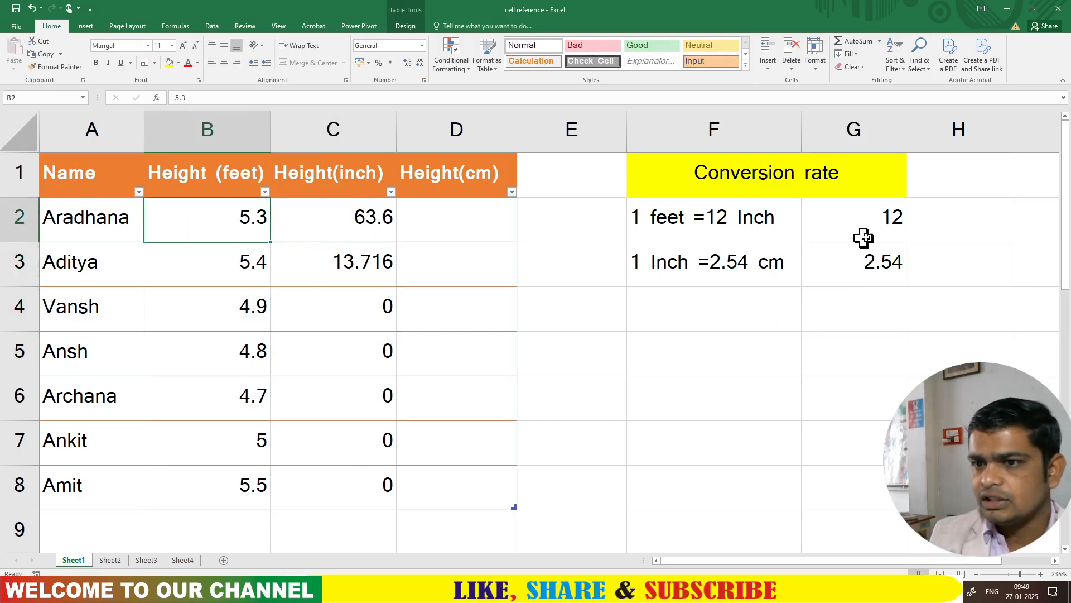
pyautogui.click(240, 274)
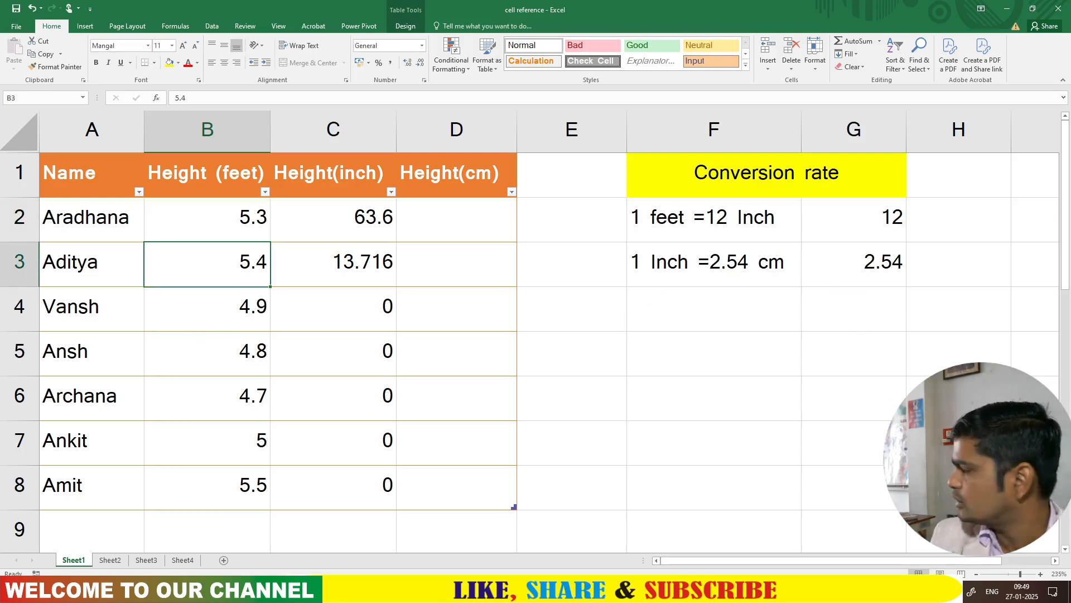
# - Clear the Height(inch) formulas in C3:C8, keeping only the one in C2
pyautogui.moveTo(373, 273); pyautogui.dragTo(384, 467)
pyautogui.press('Delete')
# - Edit the C2 formula to multiply the row's Height (feet) value by the absolute reference $G$2
pyautogui.click(377, 236)
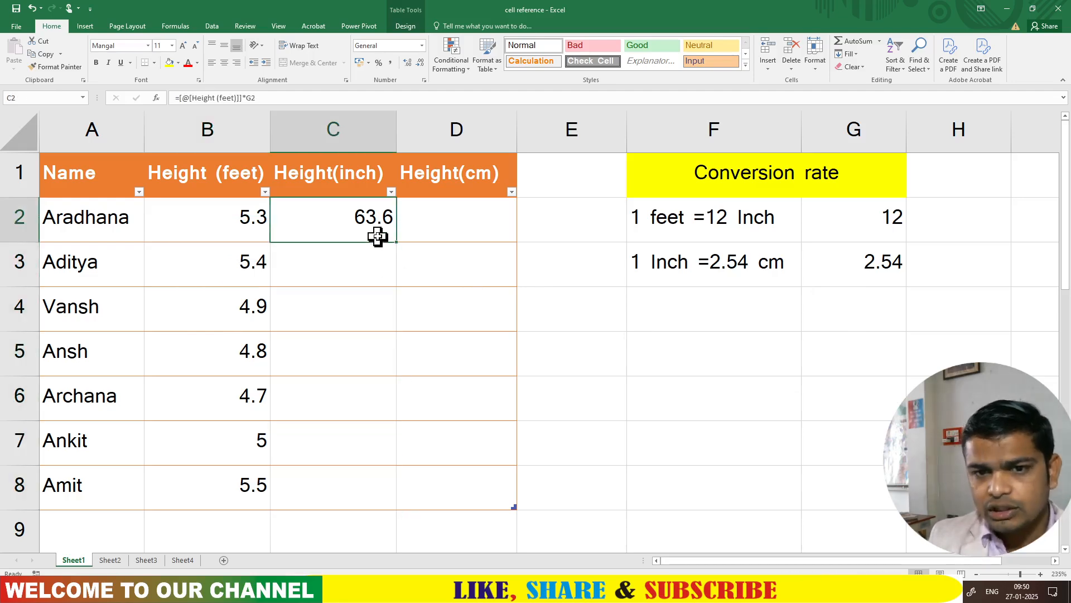
pyautogui.click(880, 221)
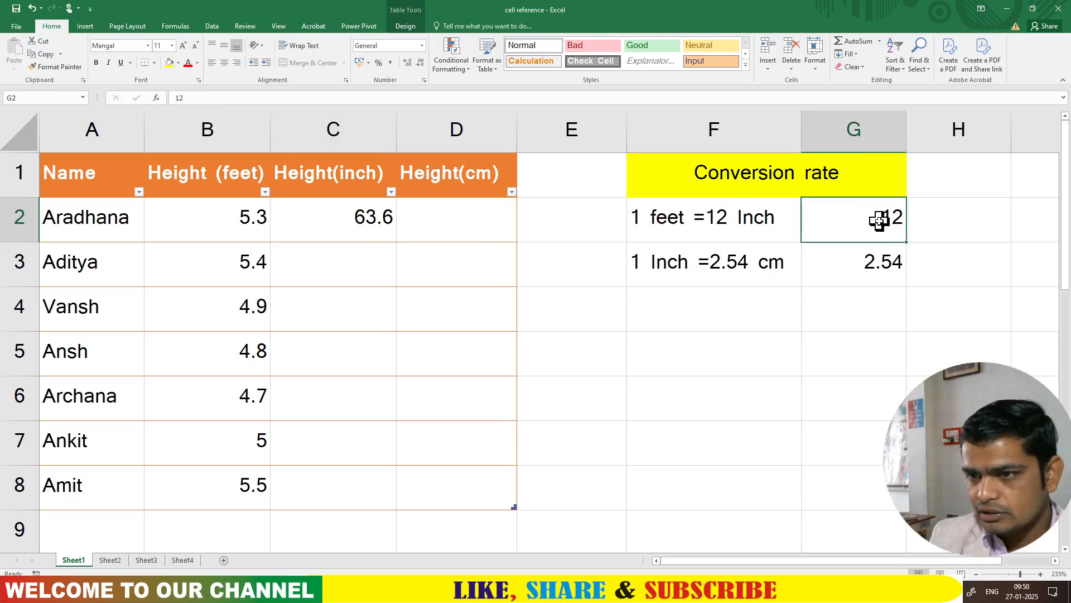
pyautogui.doubleClick(378, 233)
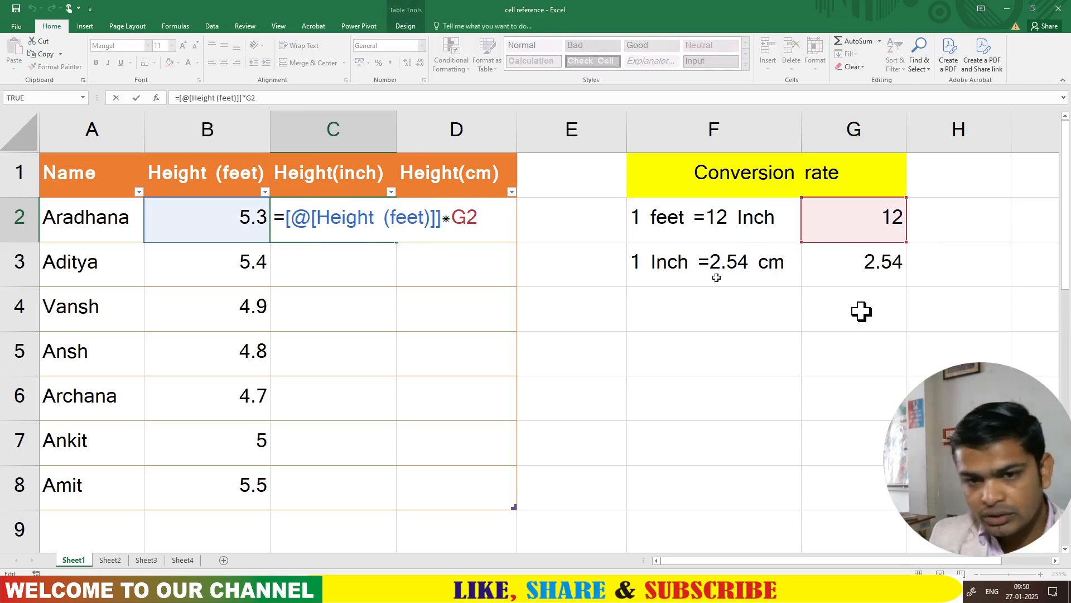
pyautogui.moveTo(479, 218); pyautogui.dragTo(457, 217)
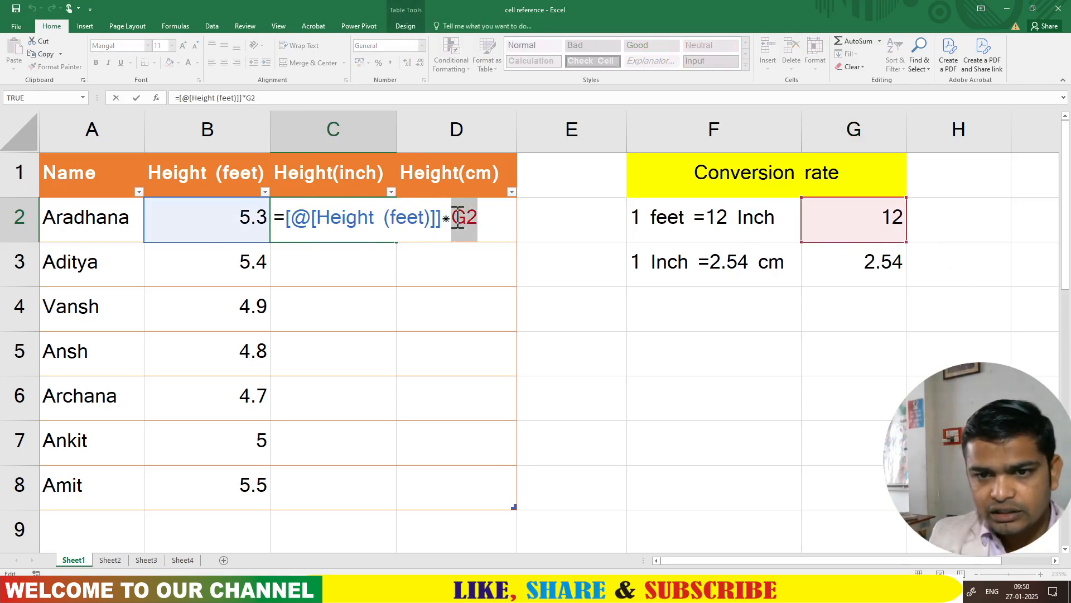
pyautogui.press('BackSpace')
pyautogui.click(871, 217)
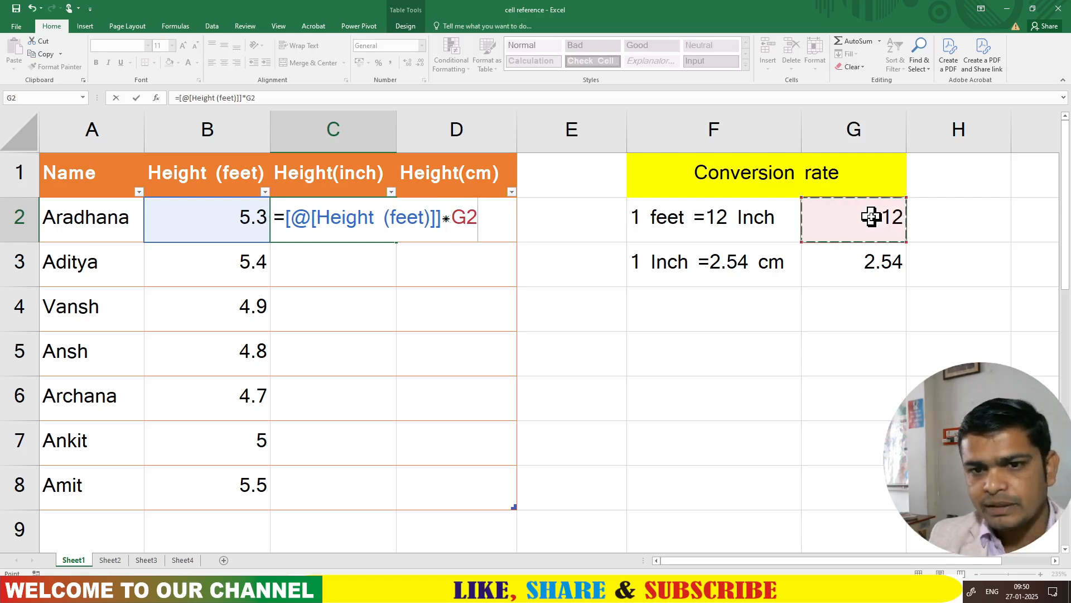
pyautogui.press('F4')
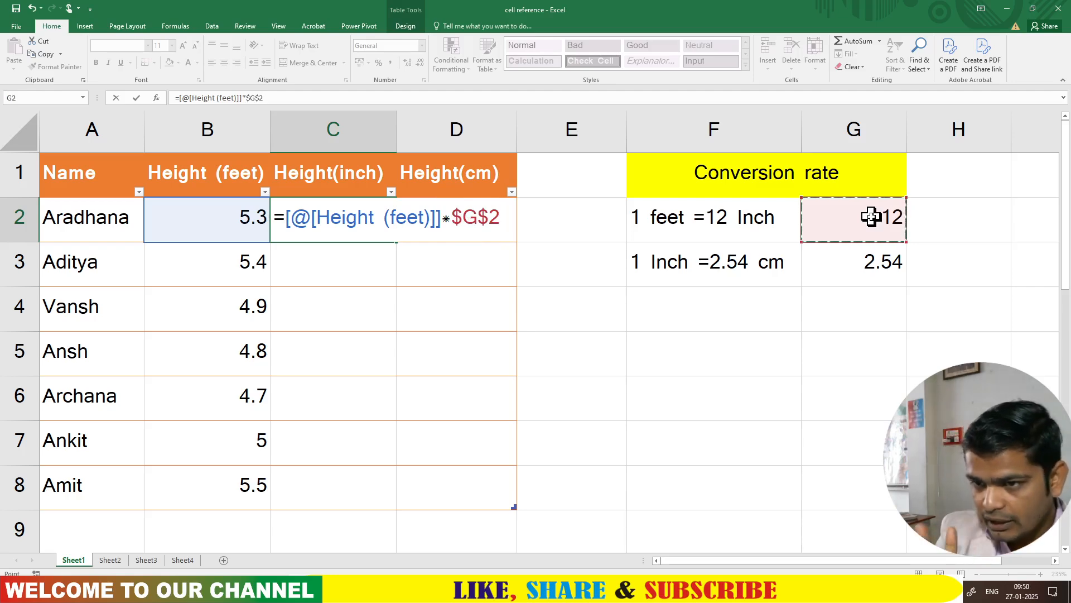
pyautogui.press('Return')
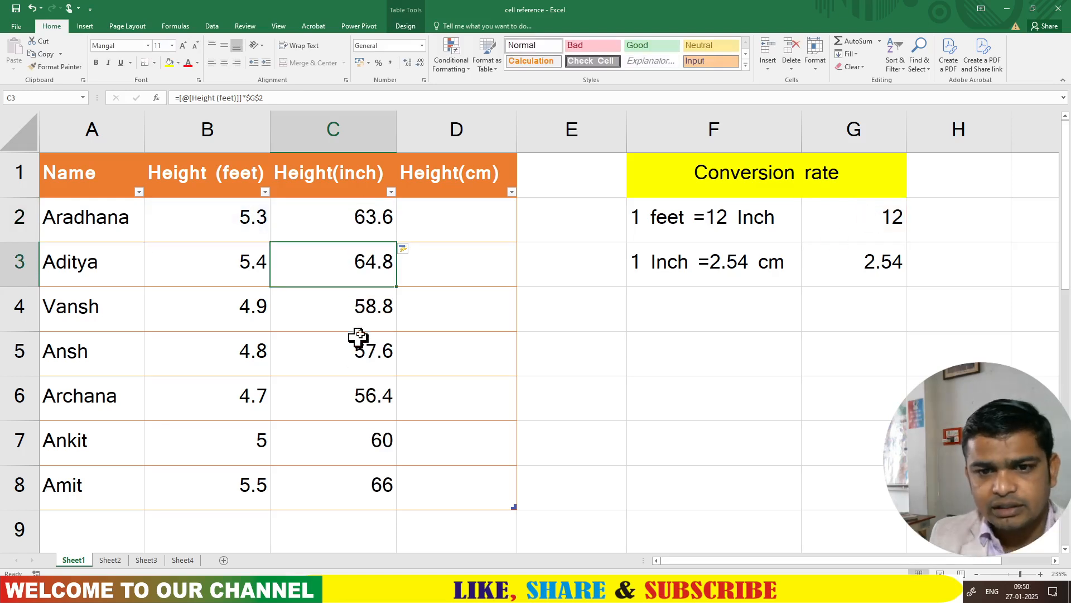
# - Clear C3:C8 and fill the C2 formula with the absolute $G$2 reference down the Height(inch) column through row 8
pyautogui.moveTo(360, 263); pyautogui.dragTo(370, 480)
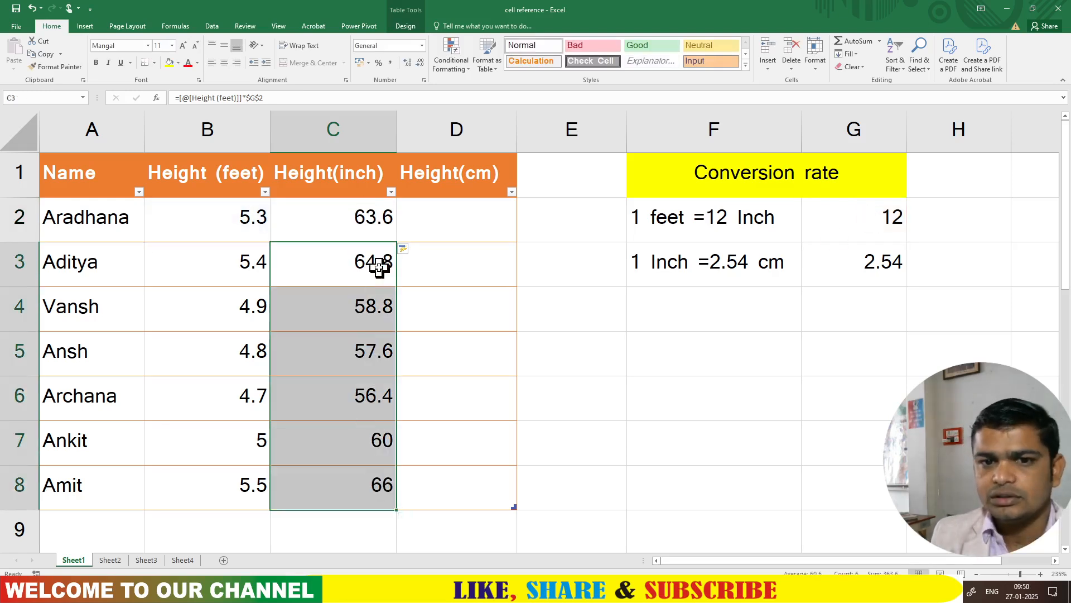
pyautogui.press('Delete')
pyautogui.click(359, 217)
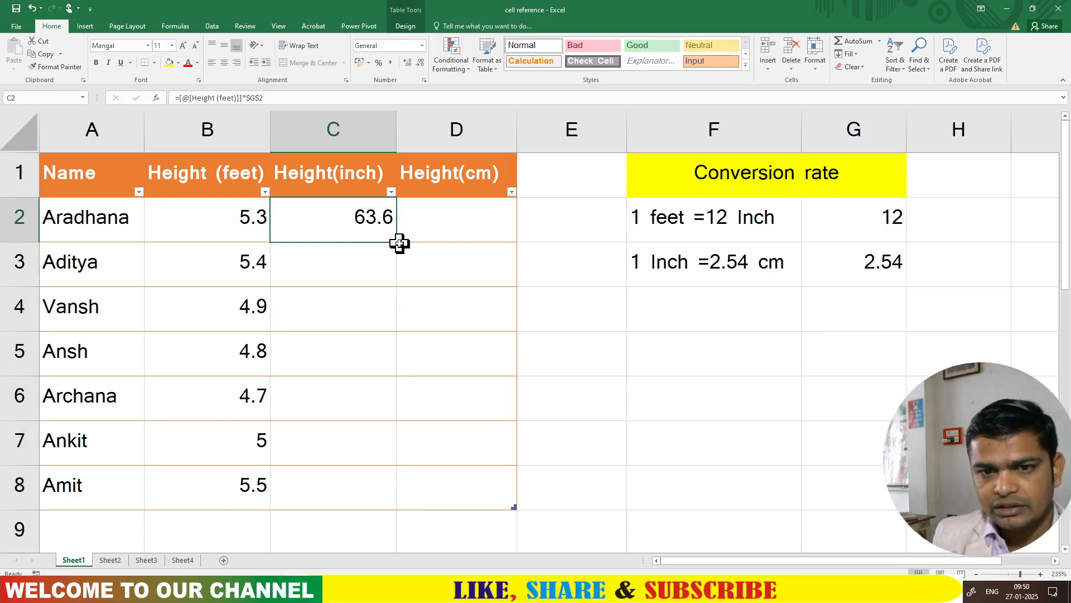
pyautogui.moveTo(396, 241); pyautogui.dragTo(388, 501)
pyautogui.click(477, 368)
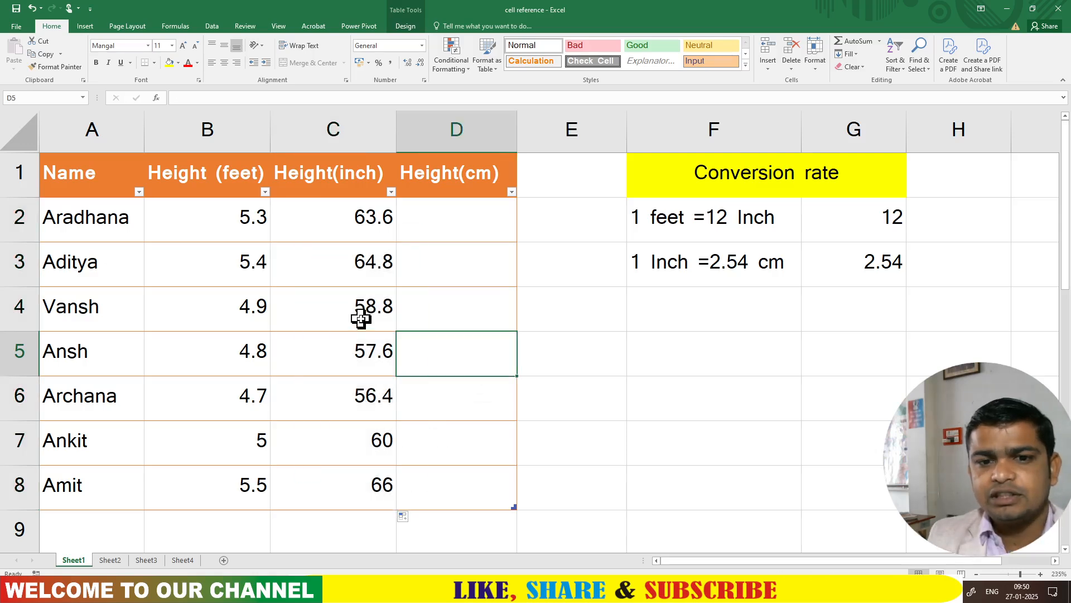
# - Inspect the Height(inch) formulas in C3, C4 and C5 to check which conversion factor cell each one references
pyautogui.doubleClick(358, 308)
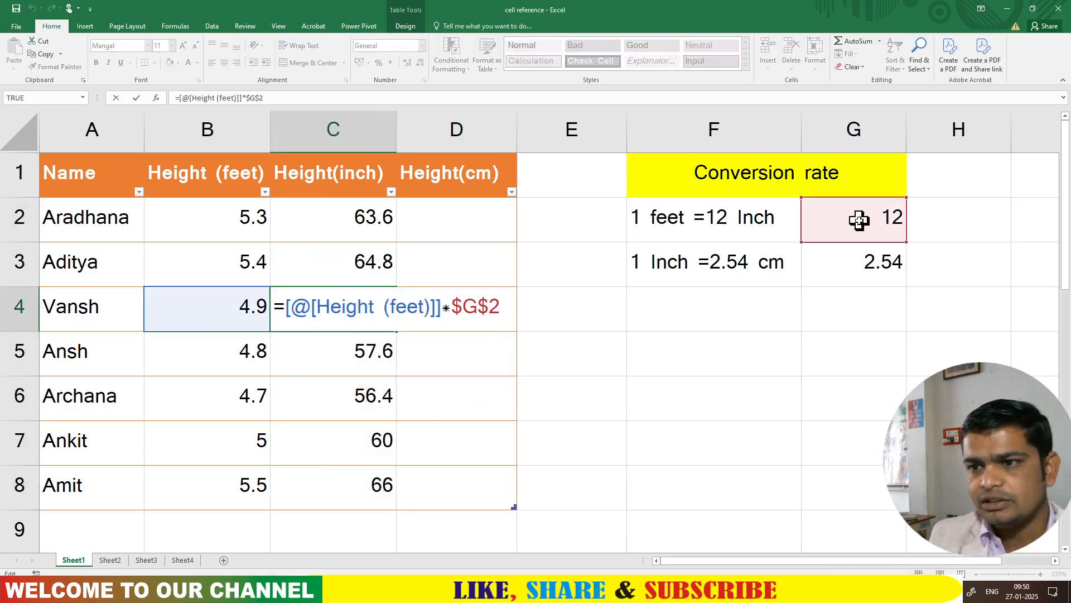
pyautogui.press('Return')
pyautogui.press('Down')
pyautogui.press('Down')
pyautogui.press('Down')
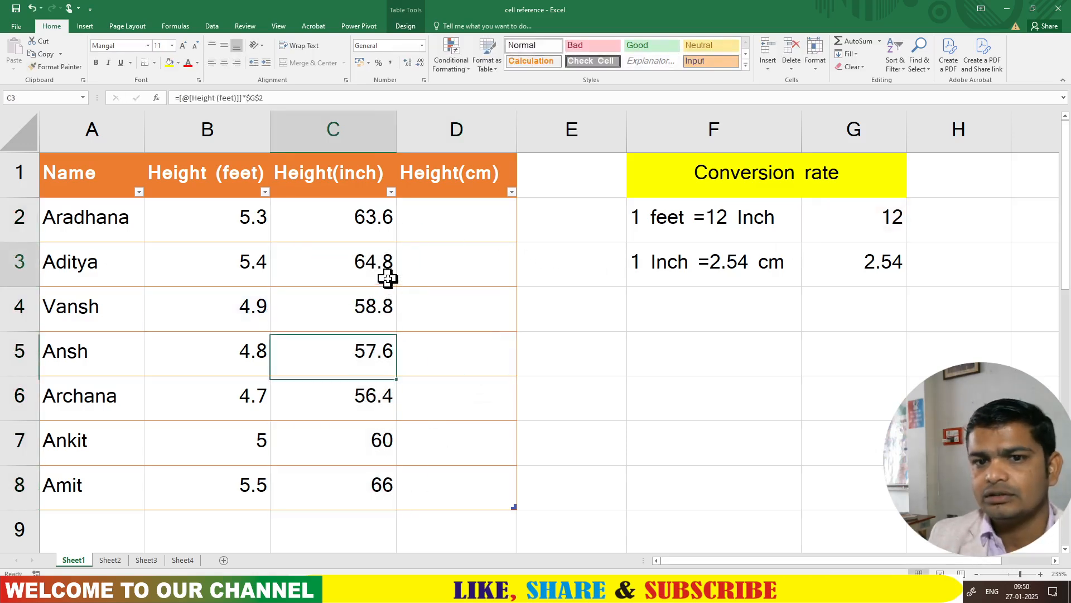
pyautogui.doubleClick(387, 277)
pyautogui.press('Return')
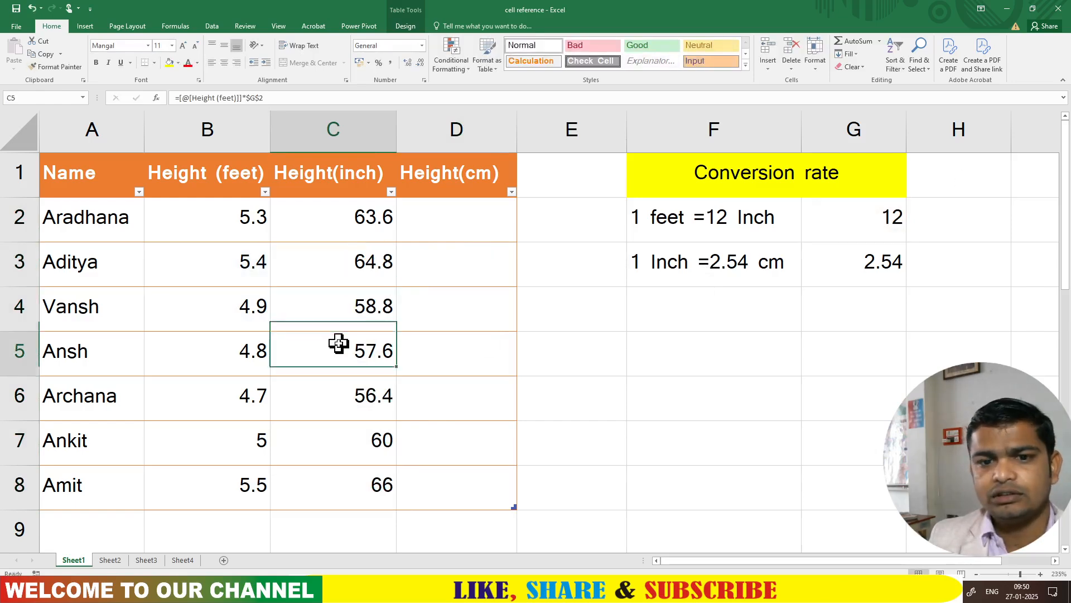
pyautogui.doubleClick(341, 343)
pyautogui.press('Return')
pyautogui.doubleClick(342, 318)
pyautogui.press('Return')
pyautogui.press('Down')
pyautogui.click(345, 310)
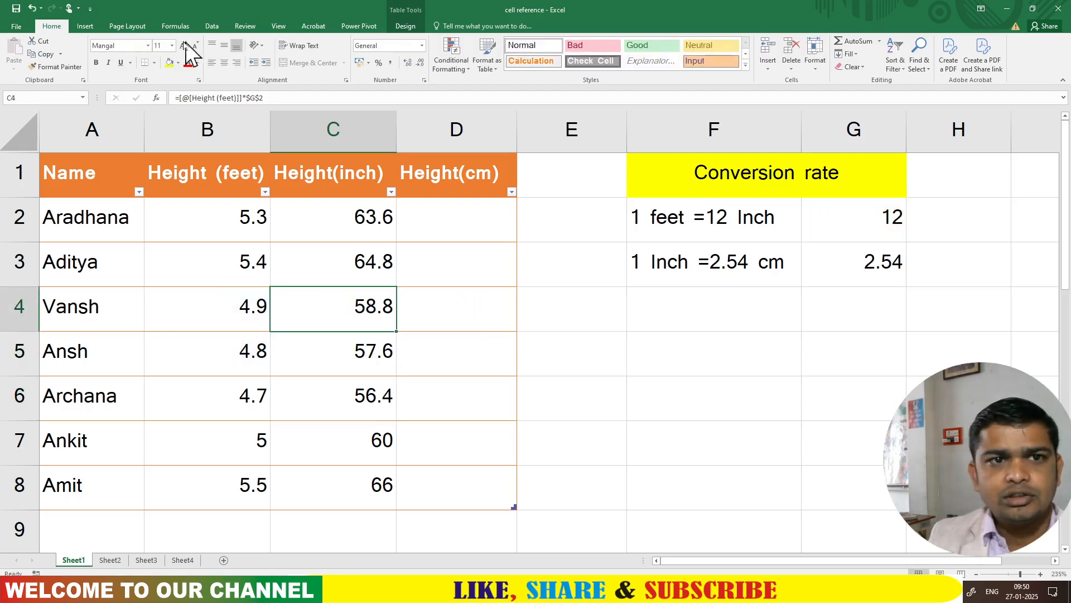
# - Review the formula in C4 and trace its precedents
pyautogui.click(178, 27)
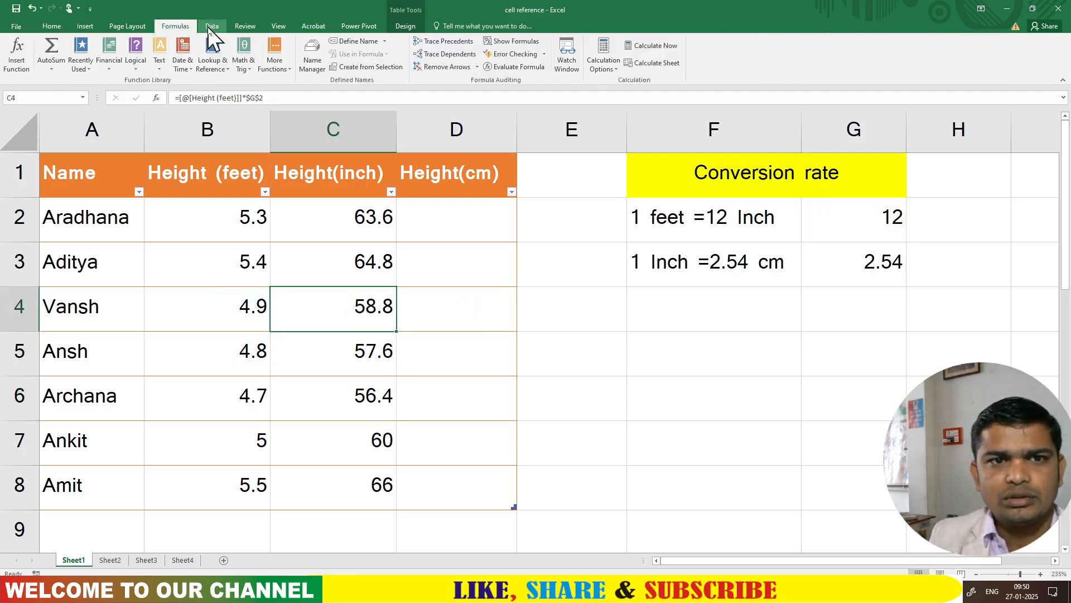
pyautogui.press('F2')
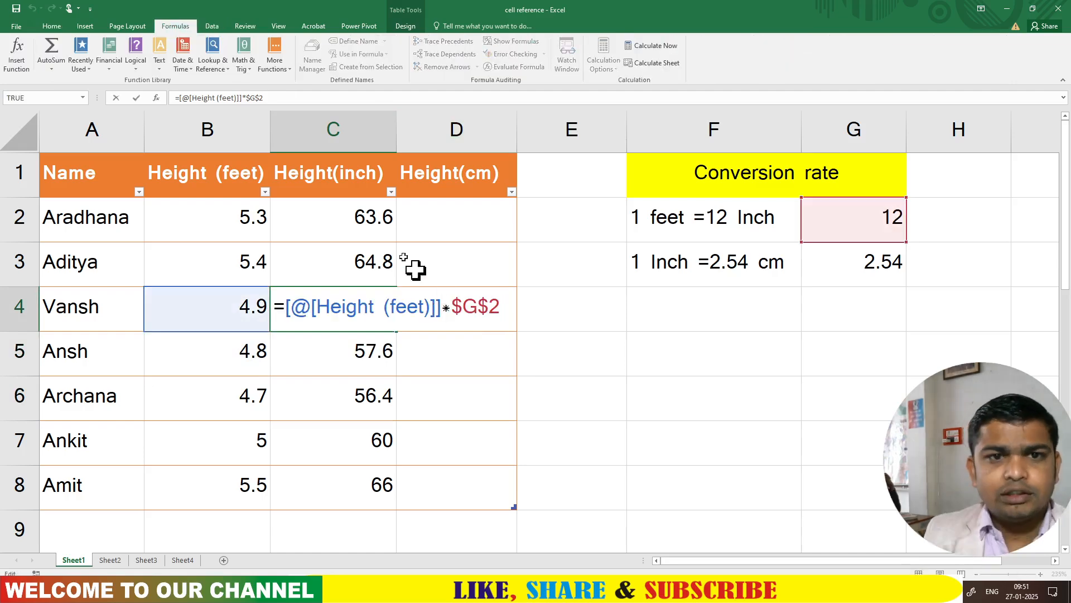
pyautogui.press('Return')
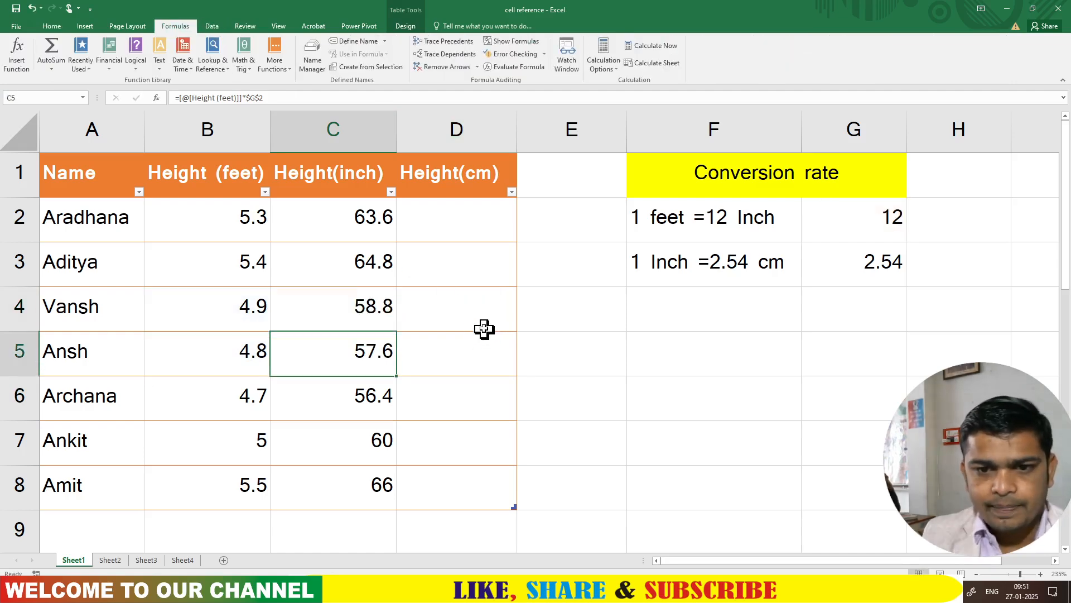
pyautogui.click(361, 306)
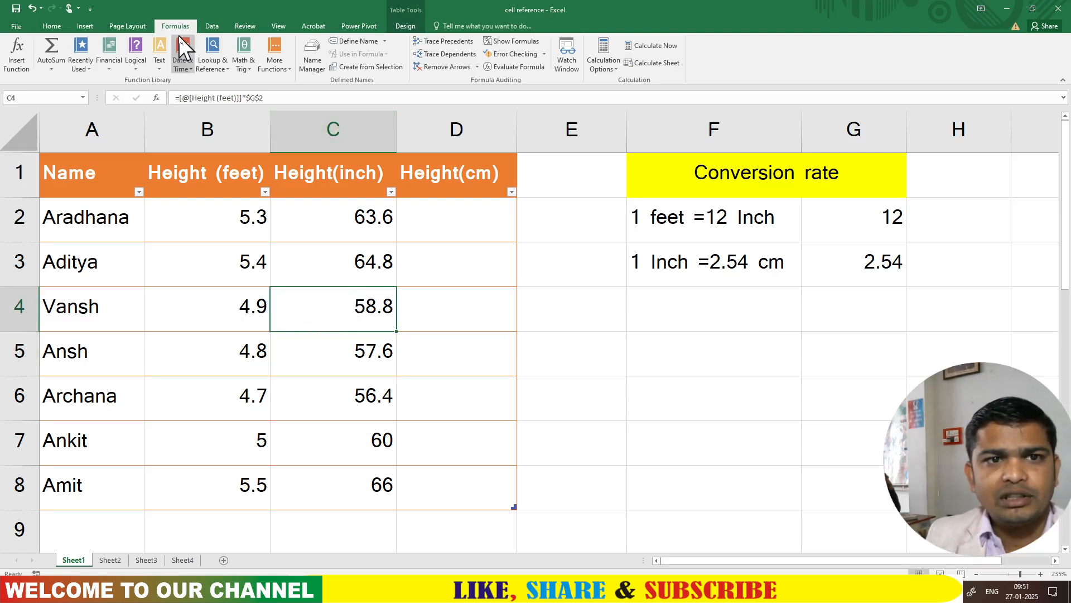
pyautogui.click(445, 42)
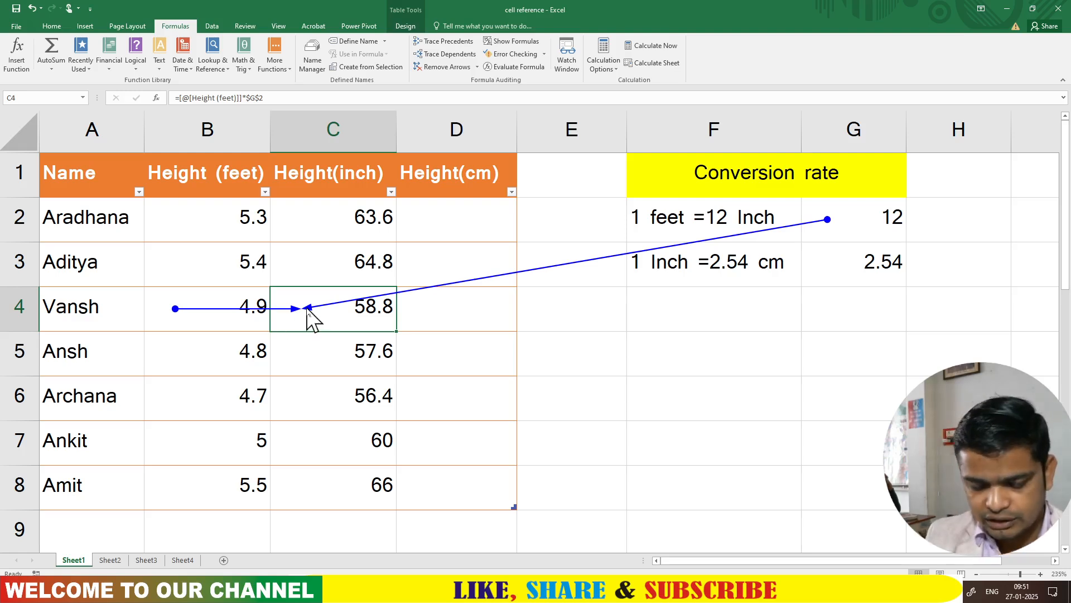
# - Review the formula in C5 and trace its precedents as well
pyautogui.click(334, 357)
pyautogui.doubleClick(332, 363)
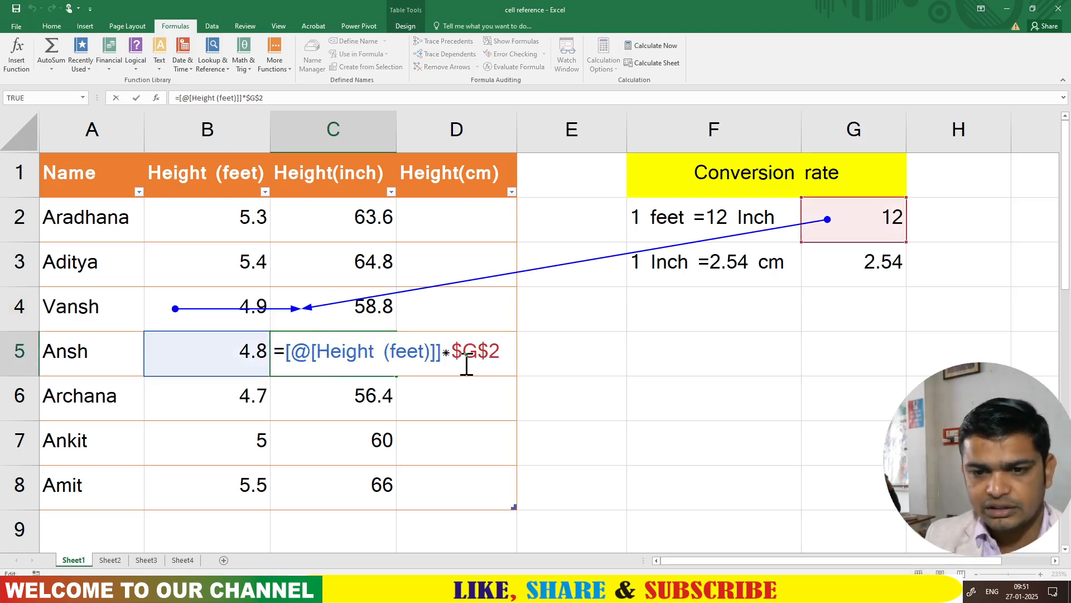
pyautogui.press('Return')
pyautogui.click(359, 354)
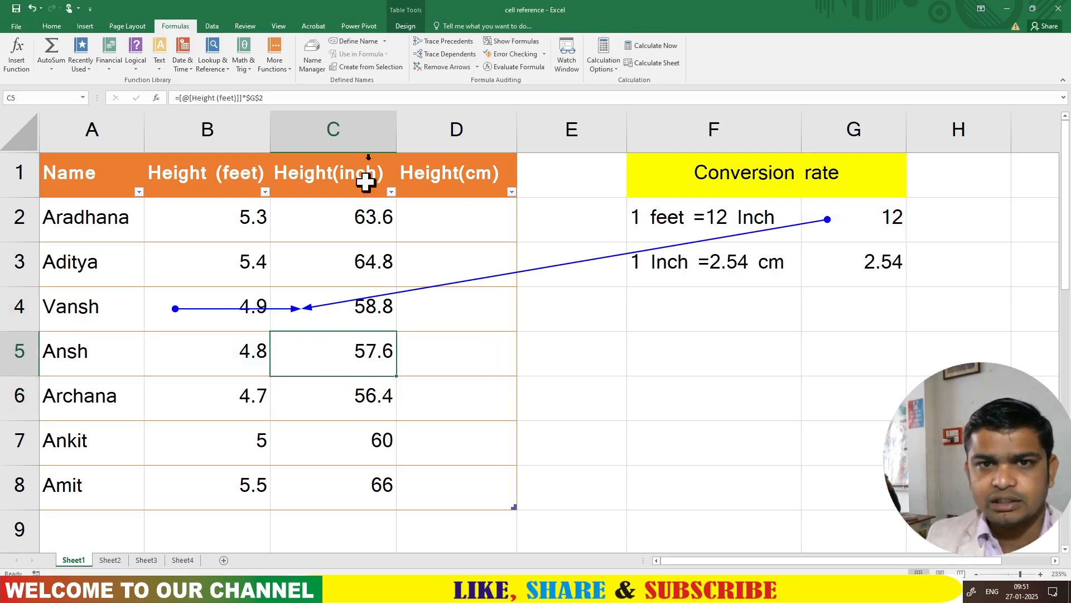
pyautogui.click(434, 43)
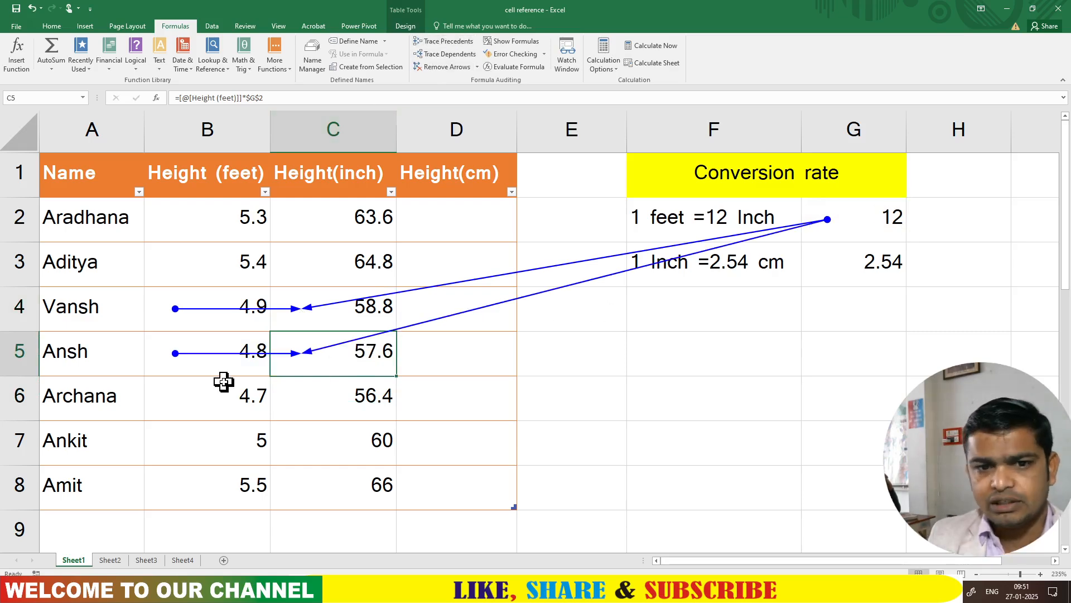
# - Trace the precedents of the Height(inch) formulas in C6, C7 and C8
pyautogui.click(325, 396)
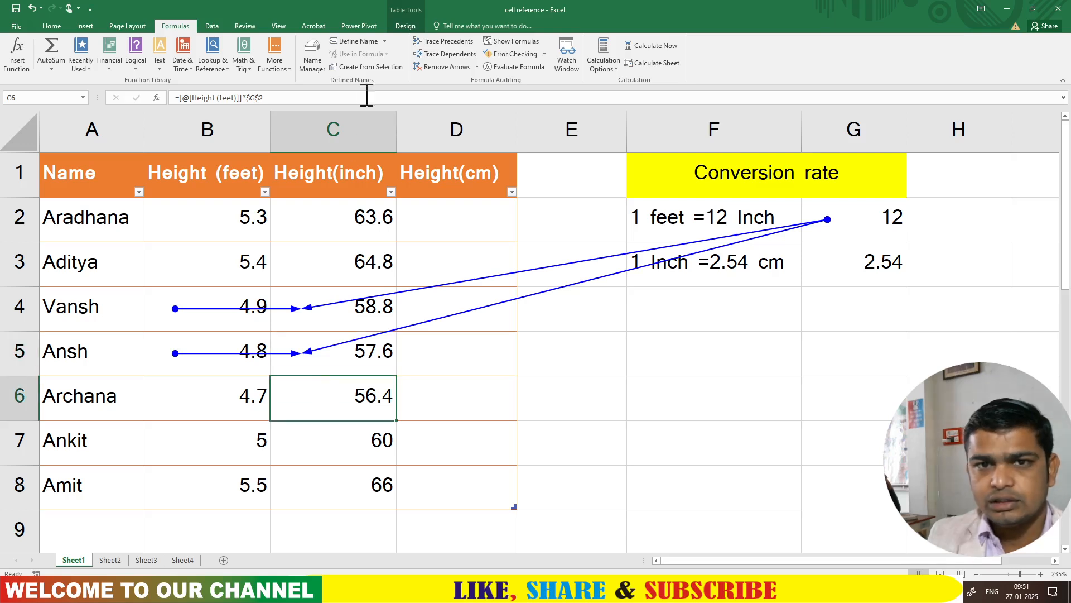
pyautogui.click(437, 43)
pyautogui.click(335, 455)
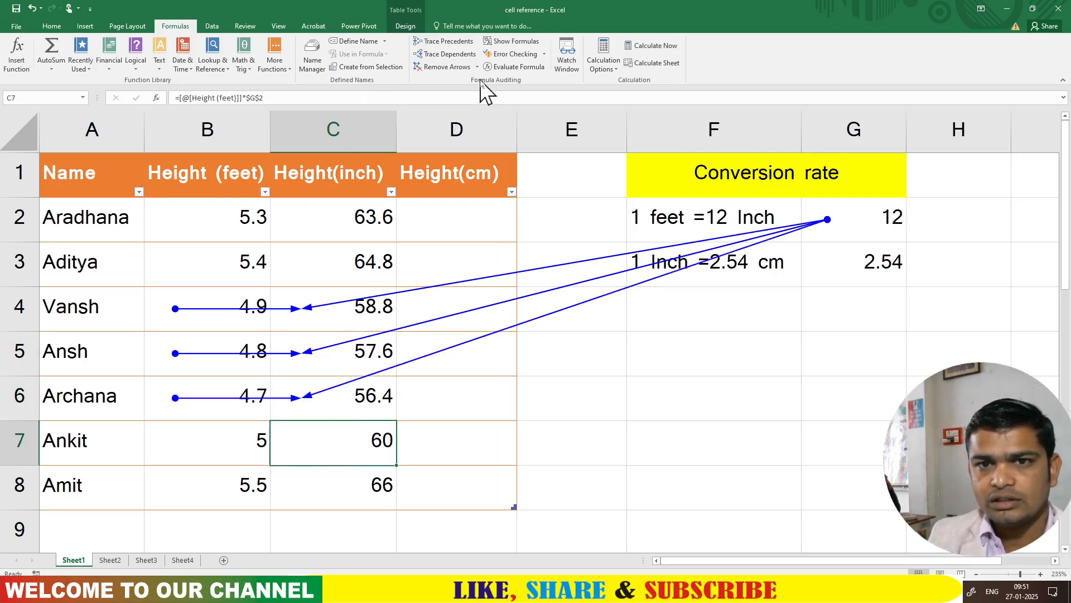
pyautogui.click(438, 44)
pyautogui.click(333, 486)
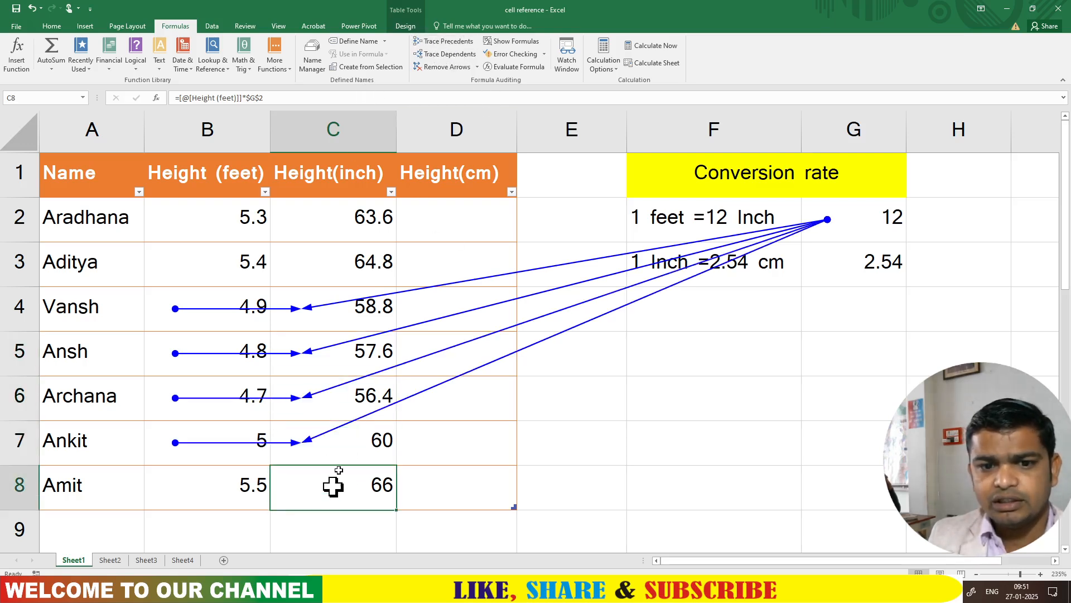
pyautogui.click(440, 42)
# - Trace the precedents of C3 and C2, and remove all tracer arrows from the sheet
pyautogui.click(340, 253)
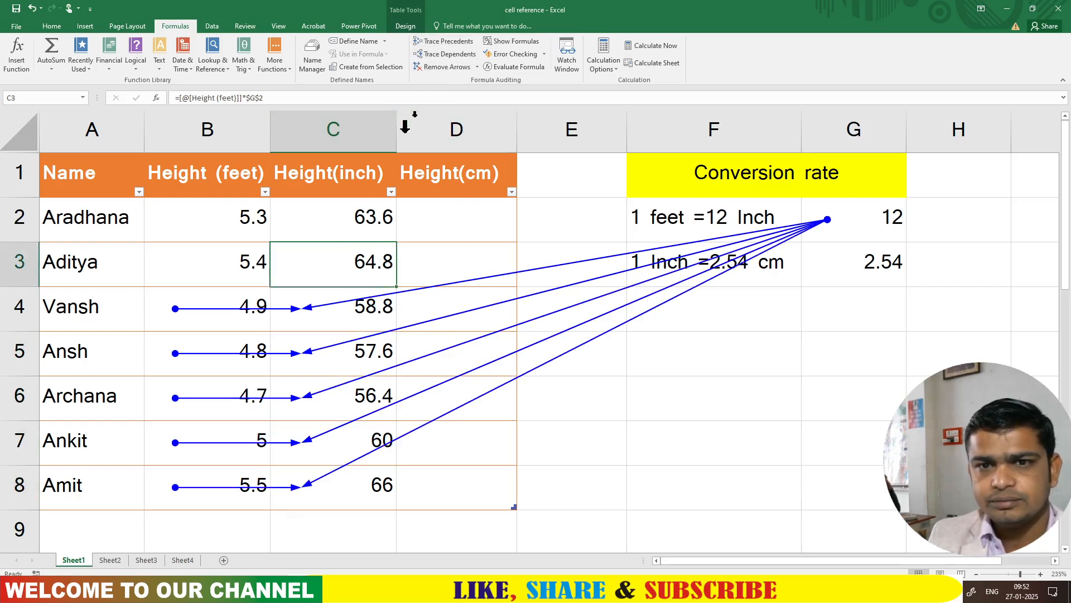
pyautogui.click(450, 44)
pyautogui.click(349, 215)
pyautogui.click(438, 42)
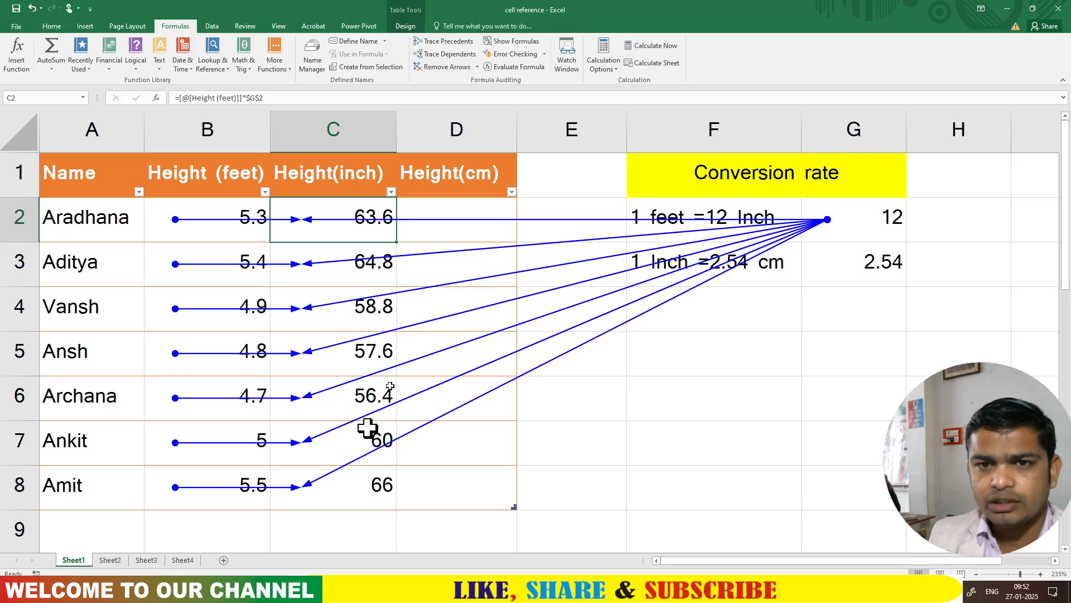
pyautogui.click(445, 67)
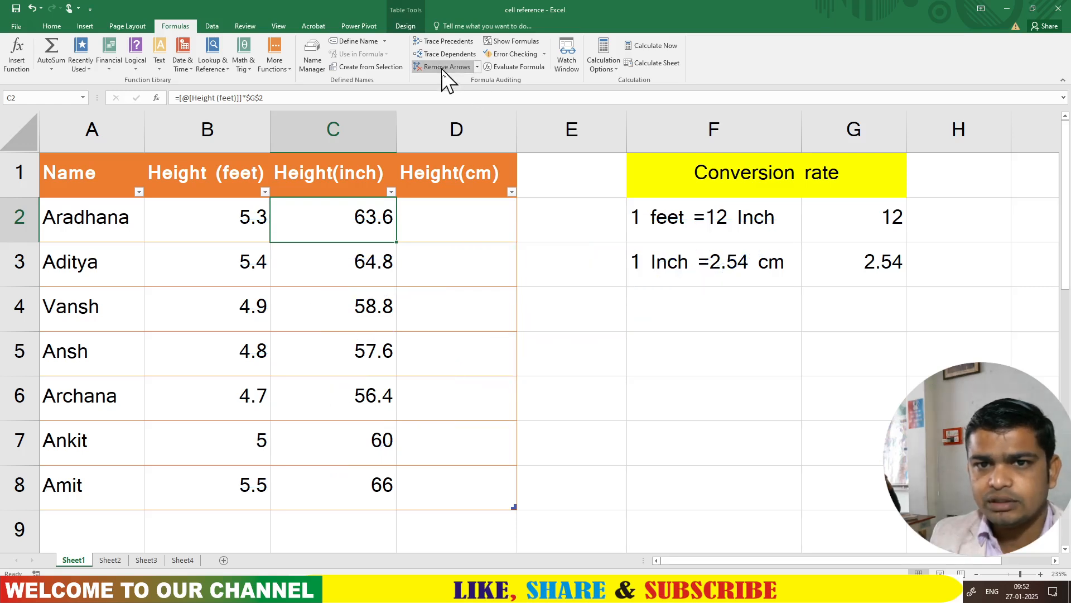
# - Enter a formula in D2 that multiplies the Height(inch) value by the absolute conversion rate $G$3
pyautogui.click(457, 251)
pyautogui.click(456, 233)
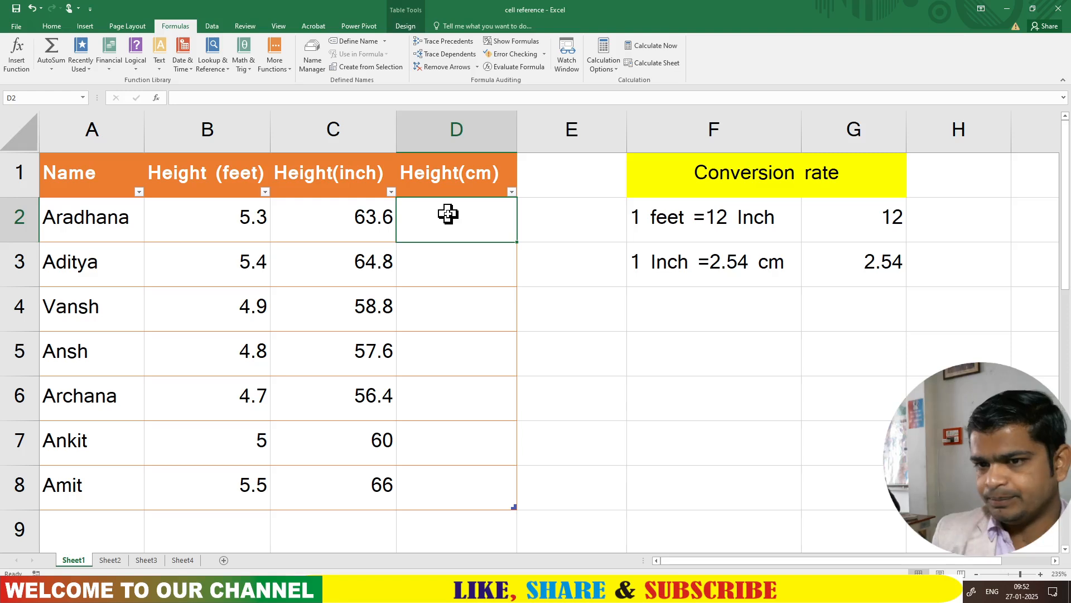
pyautogui.click(450, 261)
pyautogui.click(444, 235)
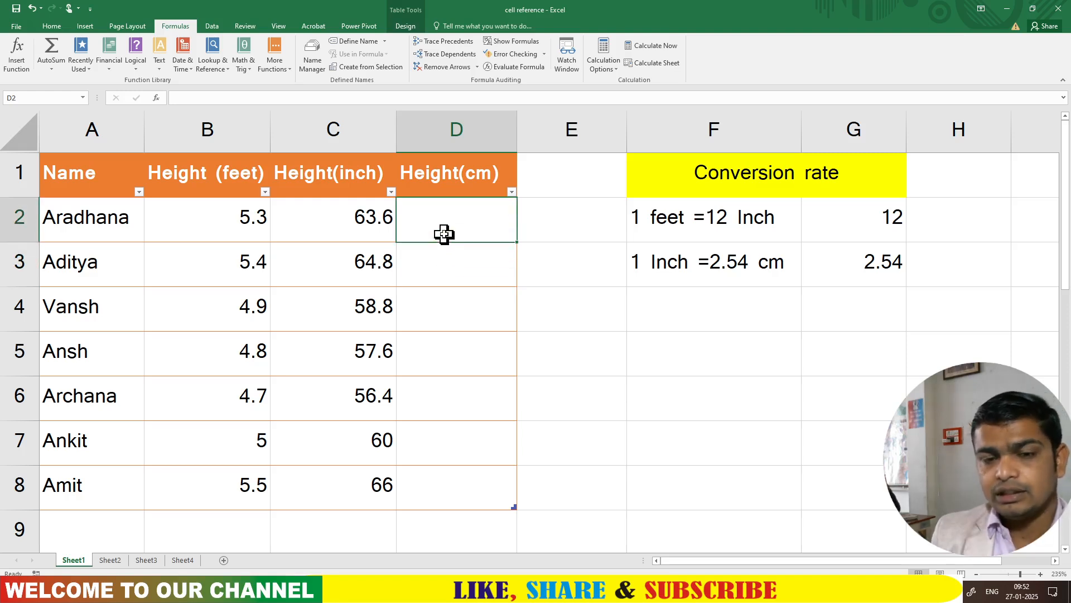
pyautogui.write('=')
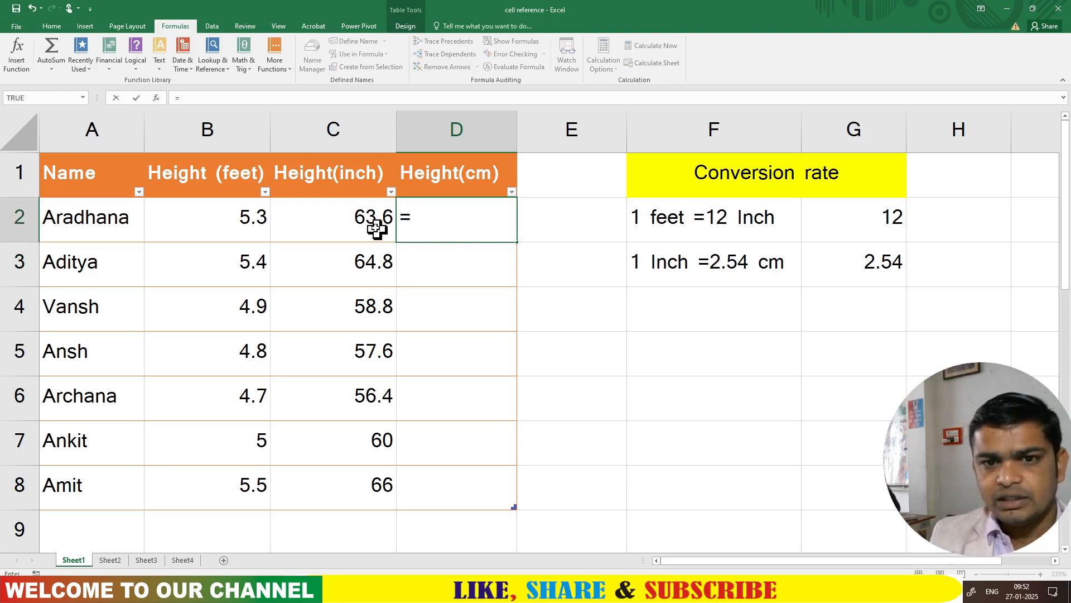
pyautogui.click(356, 225)
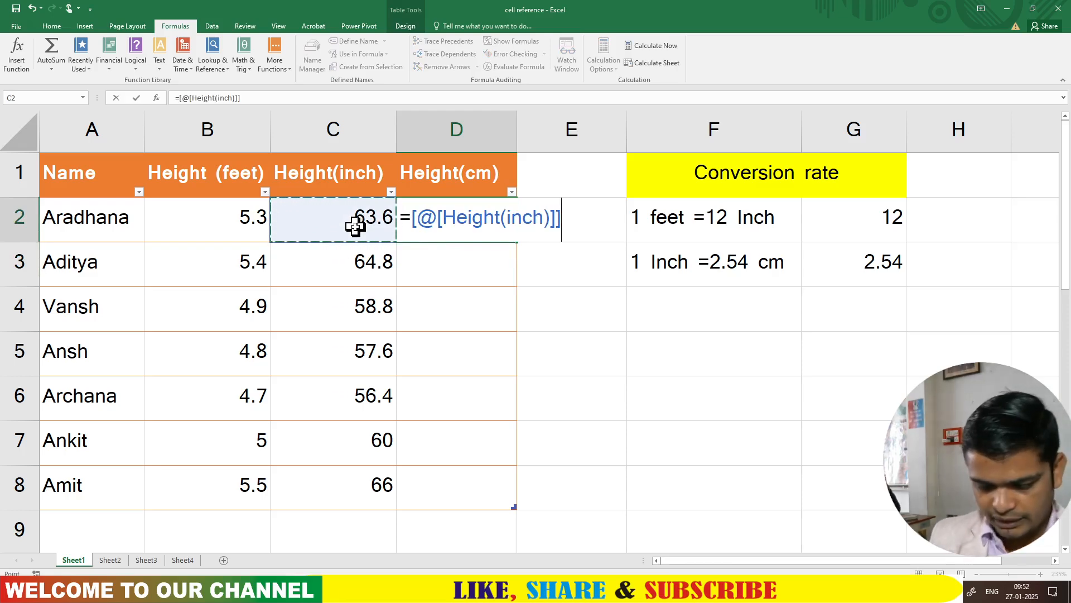
pyautogui.write('*')
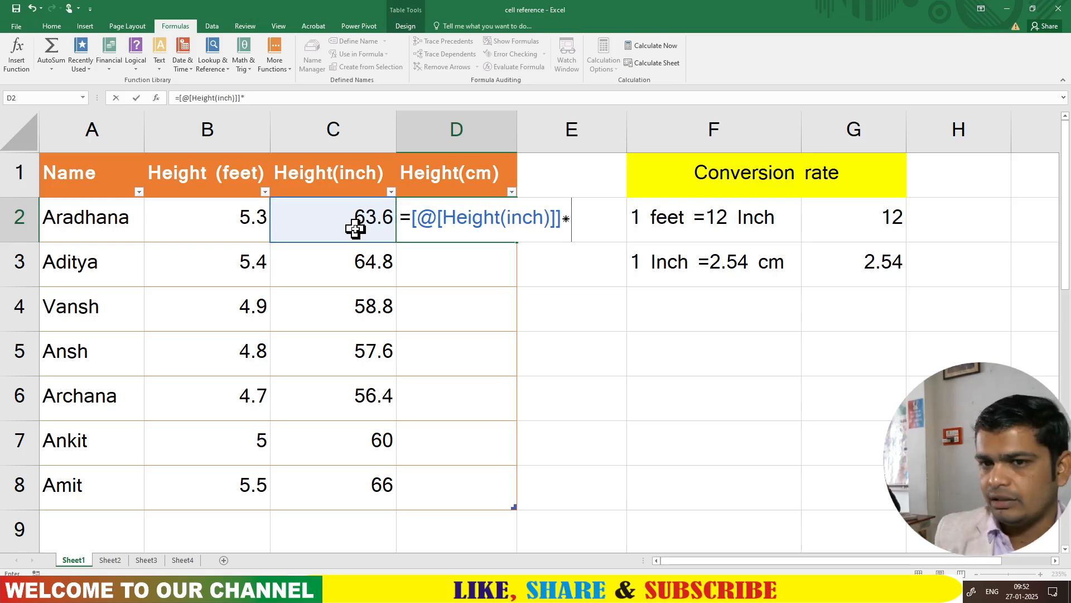
pyautogui.click(864, 260)
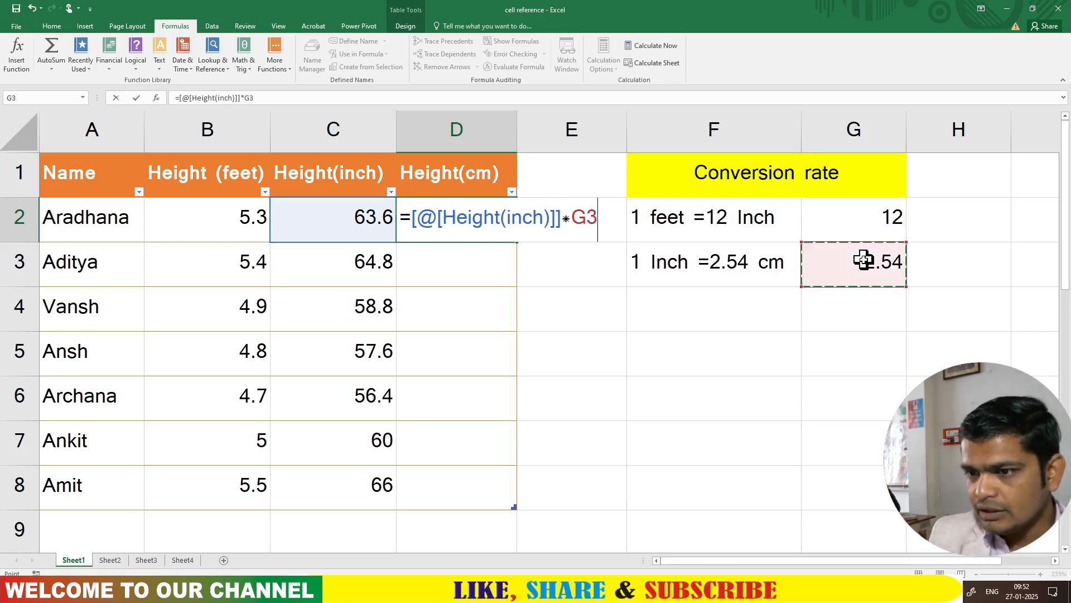
pyautogui.press('F4')
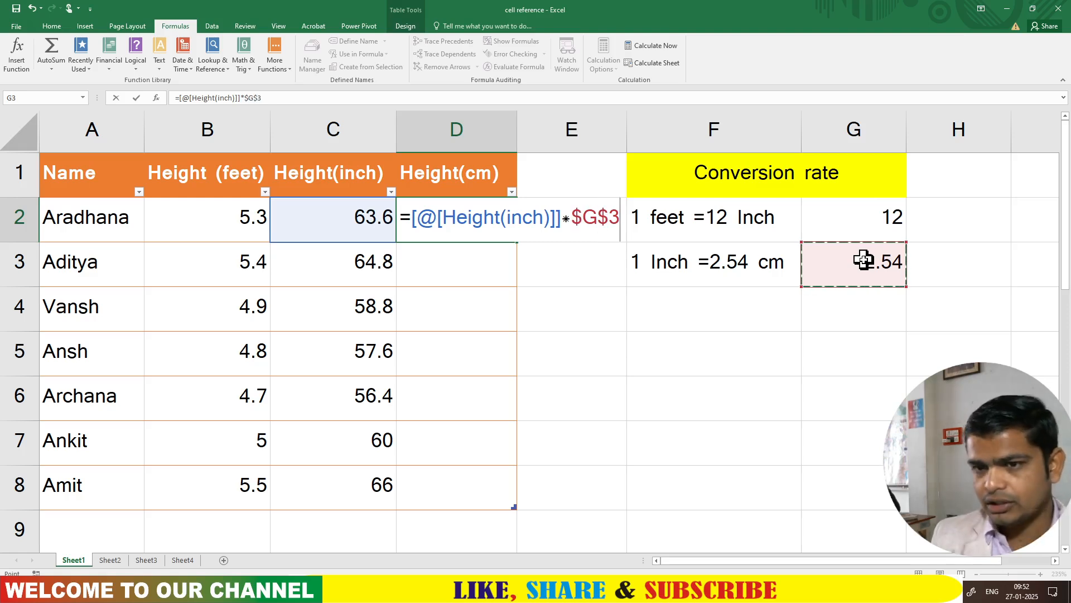
pyautogui.press('Return')
# - Format the Height(cm) values in D2:D8 to show no decimal places
pyautogui.moveTo(480, 234); pyautogui.dragTo(495, 473)
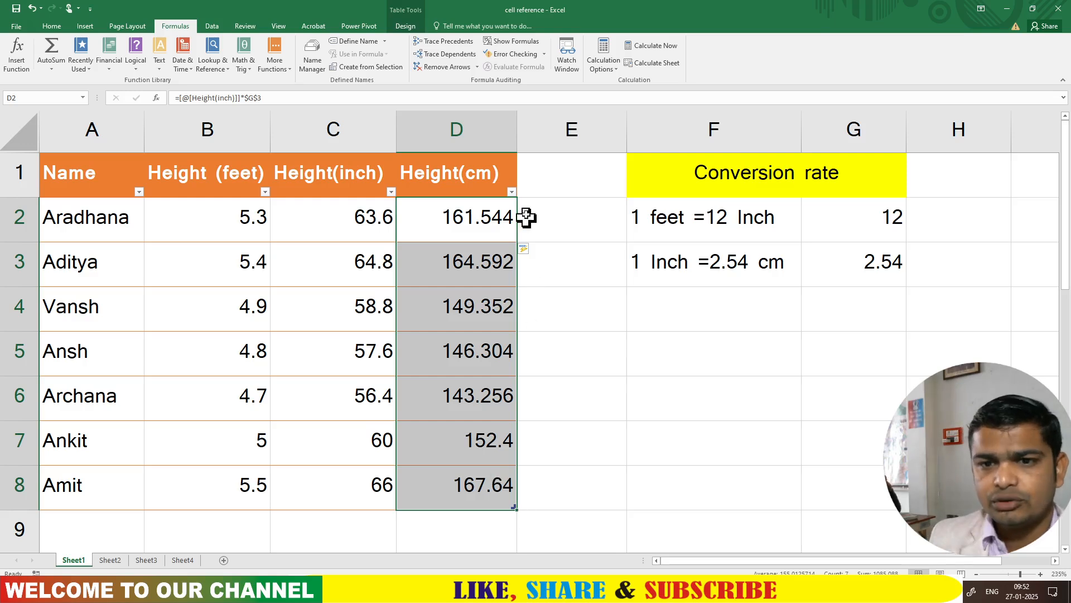
pyautogui.click(62, 28)
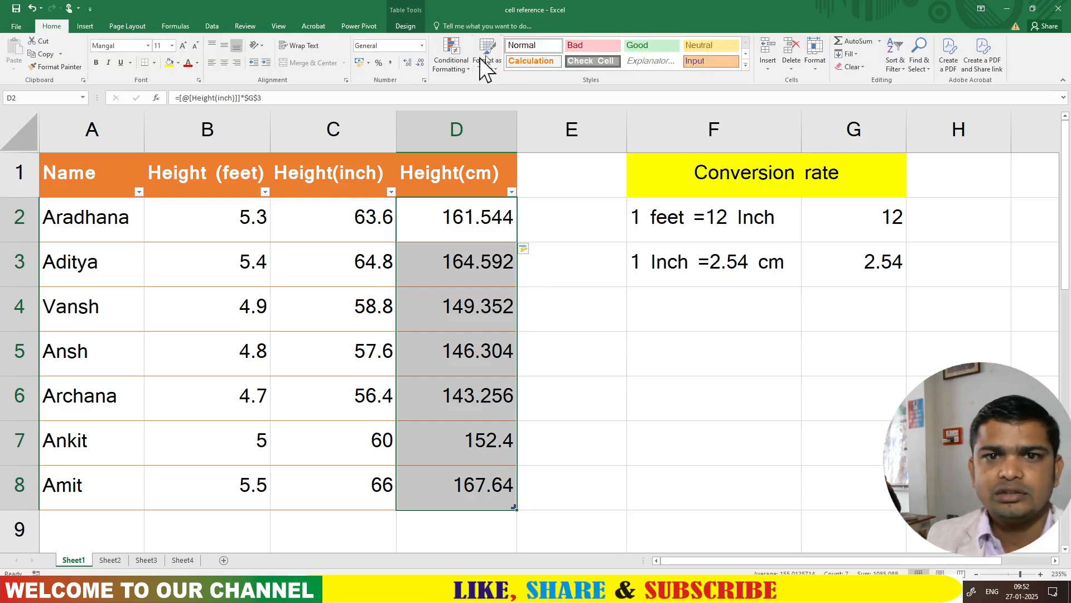
pyautogui.click(420, 62)
pyautogui.click(421, 62)
pyautogui.click(421, 62)
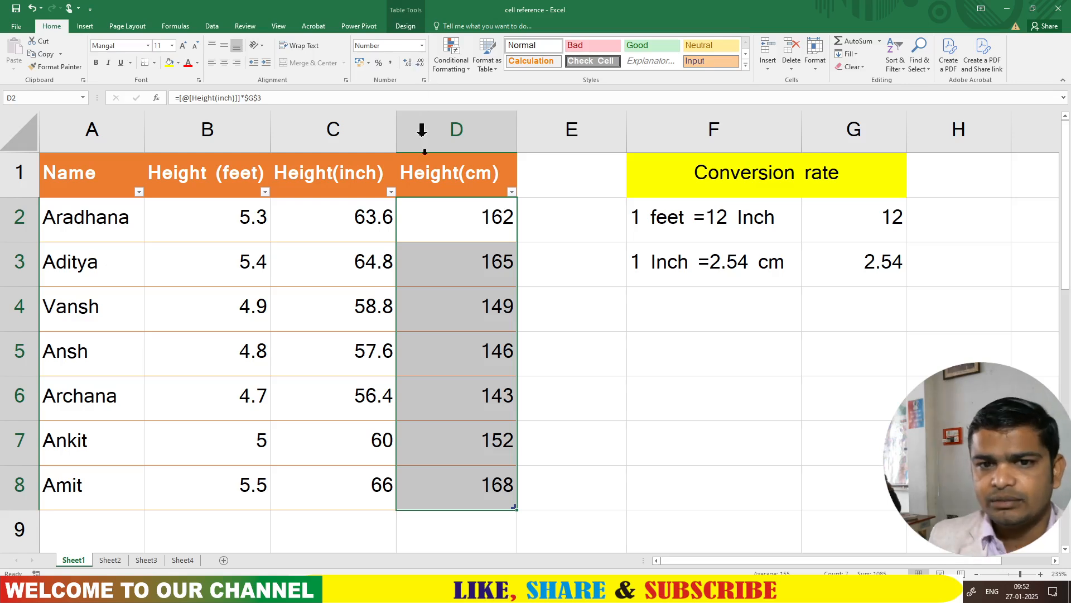
# - Review the converted values in the Height(cm) and Height(inch) columns and the formulas in C2 and D2
pyautogui.moveTo(471, 232); pyautogui.dragTo(490, 483)
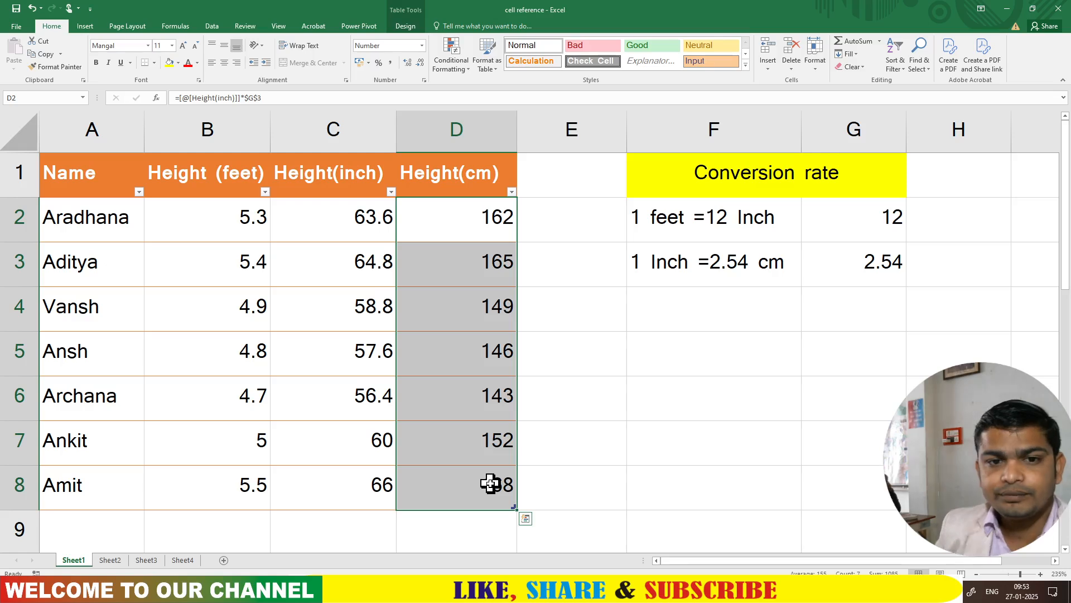
pyautogui.click(318, 173)
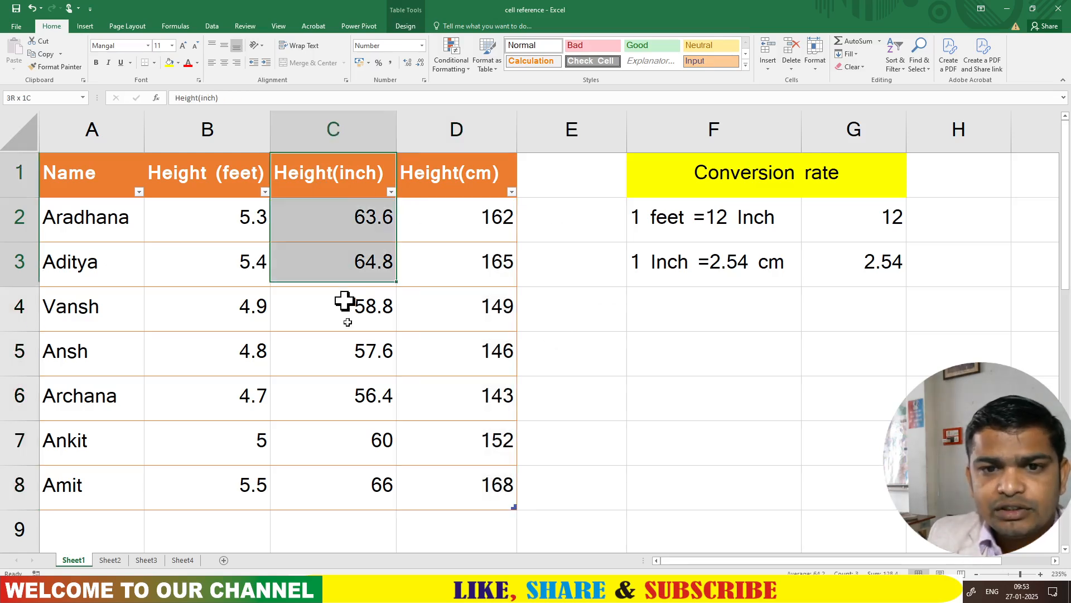
pyautogui.click(373, 450)
pyautogui.click(371, 225)
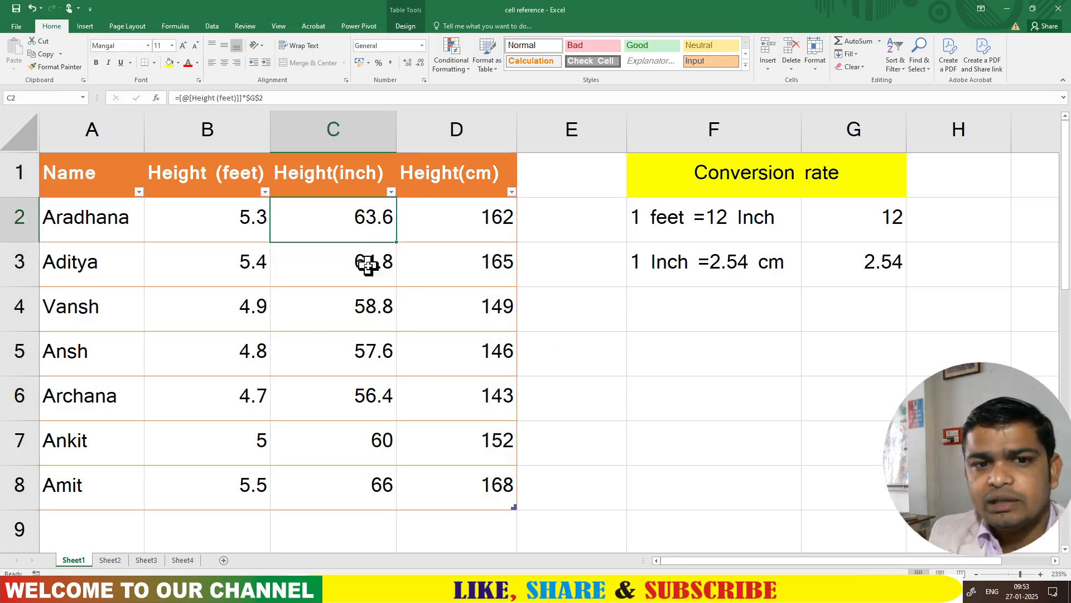
pyautogui.click(463, 215)
# - Enter the label "1 feet" in F5, below the conversion rates
pyautogui.click(716, 356)
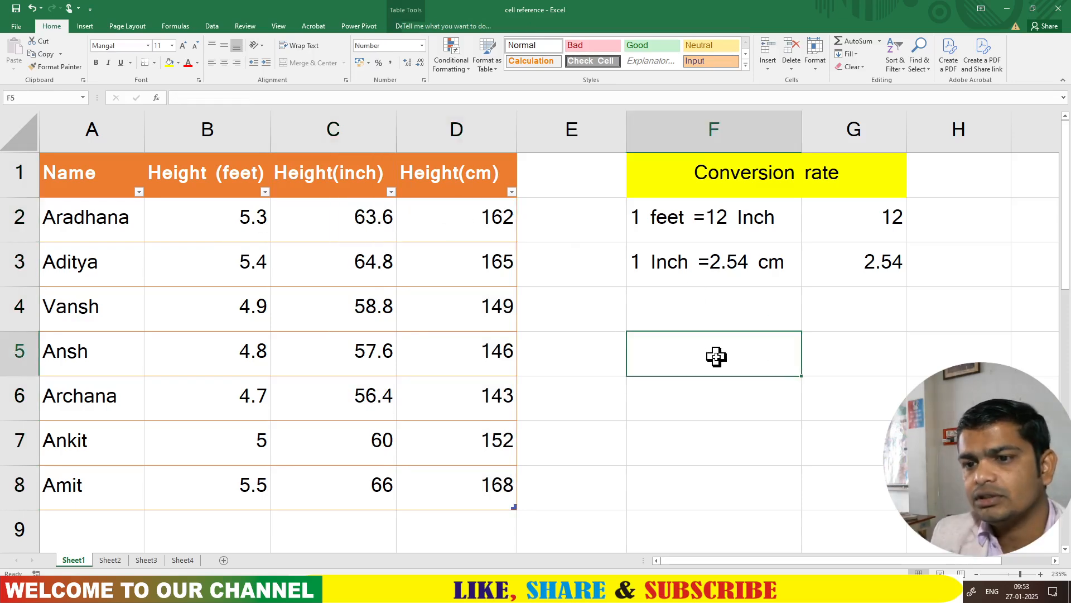
pyautogui.write('1')
pyautogui.write(' feww')
pyautogui.press('BackSpace')
pyautogui.press('BackSpace')
pyautogui.write('et')
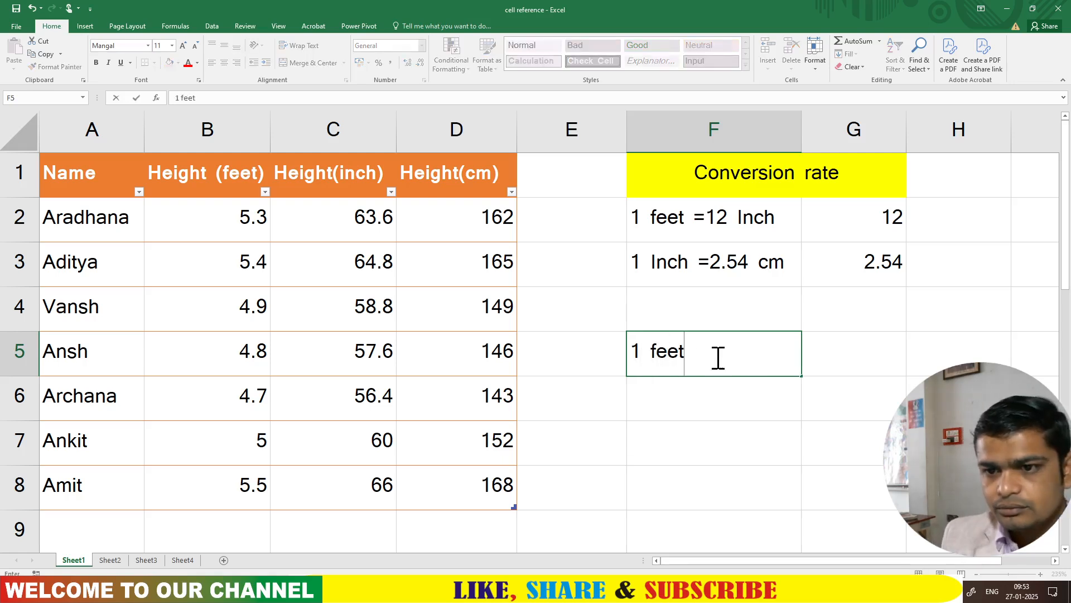
# - Calculate the centimetres in one foot in G5 with the formula =12*2.54
pyautogui.click(824, 364)
pyautogui.write('12')
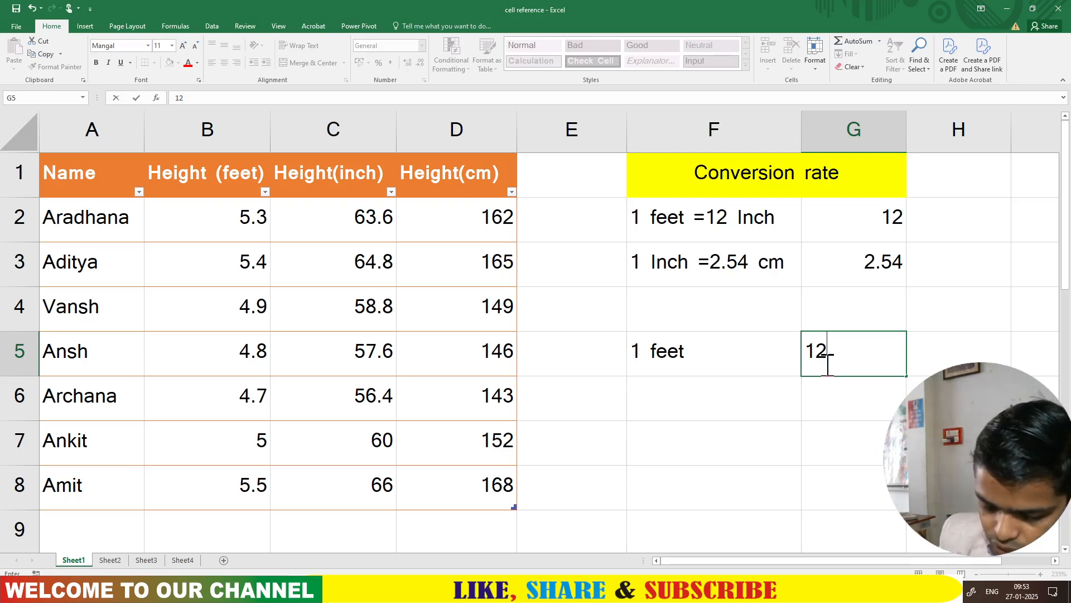
pyautogui.write('*')
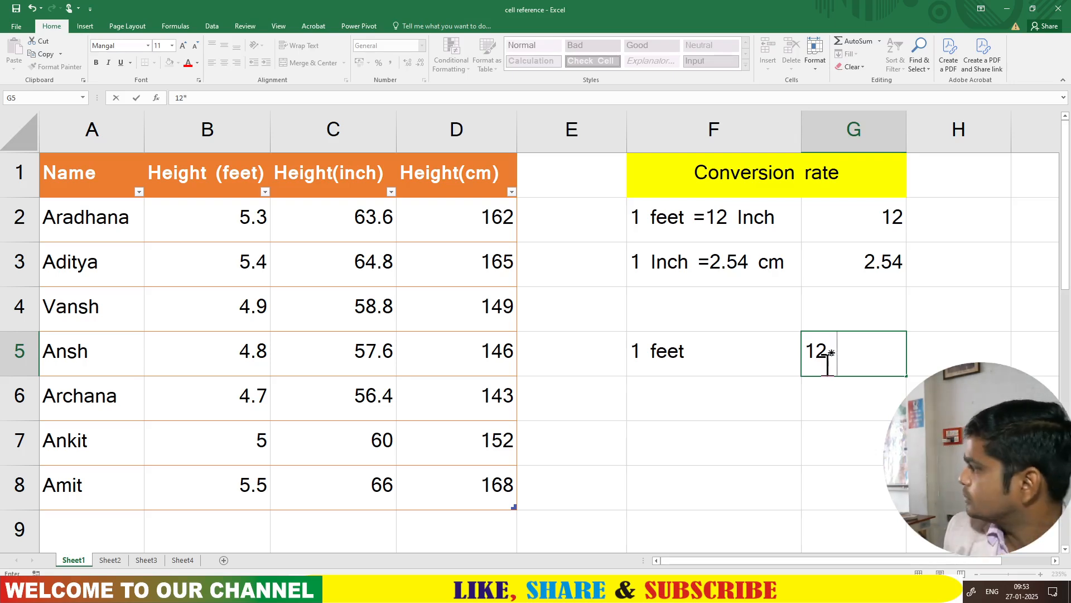
pyautogui.write('2.54')
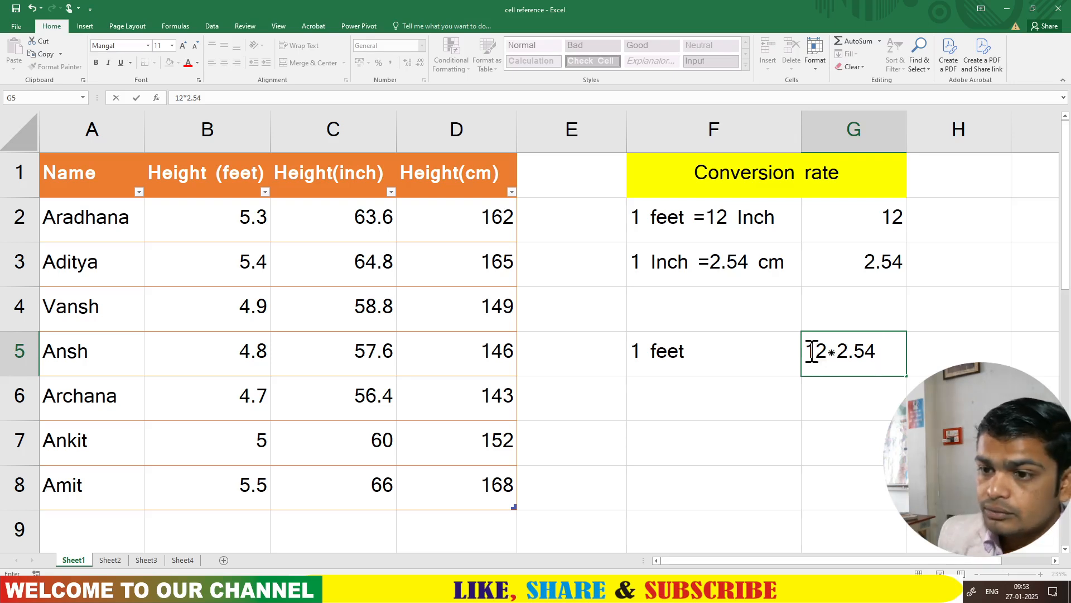
pyautogui.click(810, 351)
pyautogui.write('=')
pyautogui.click(895, 350)
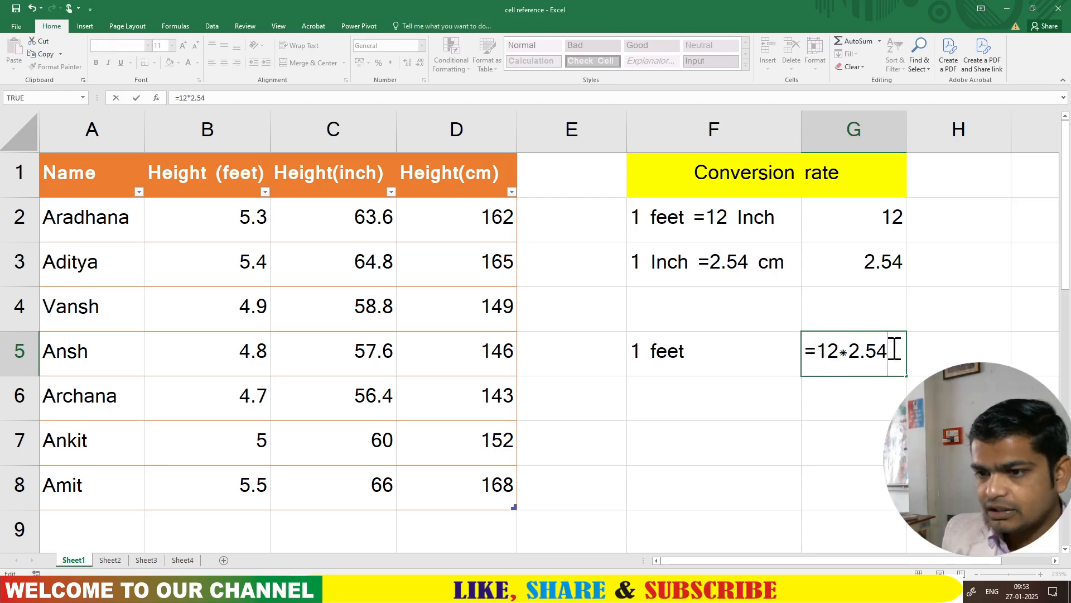
pyautogui.press('Return')
pyautogui.click(852, 349)
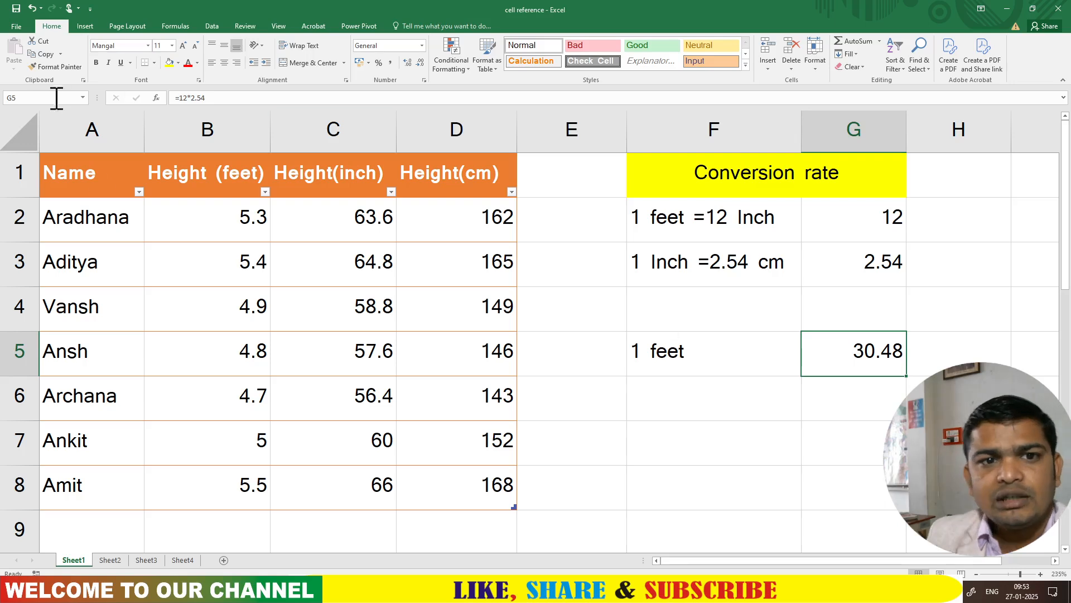
# - Add the unit label "cm" in H5, beside the one-foot conversion result
pyautogui.click(192, 177)
pyautogui.click(472, 178)
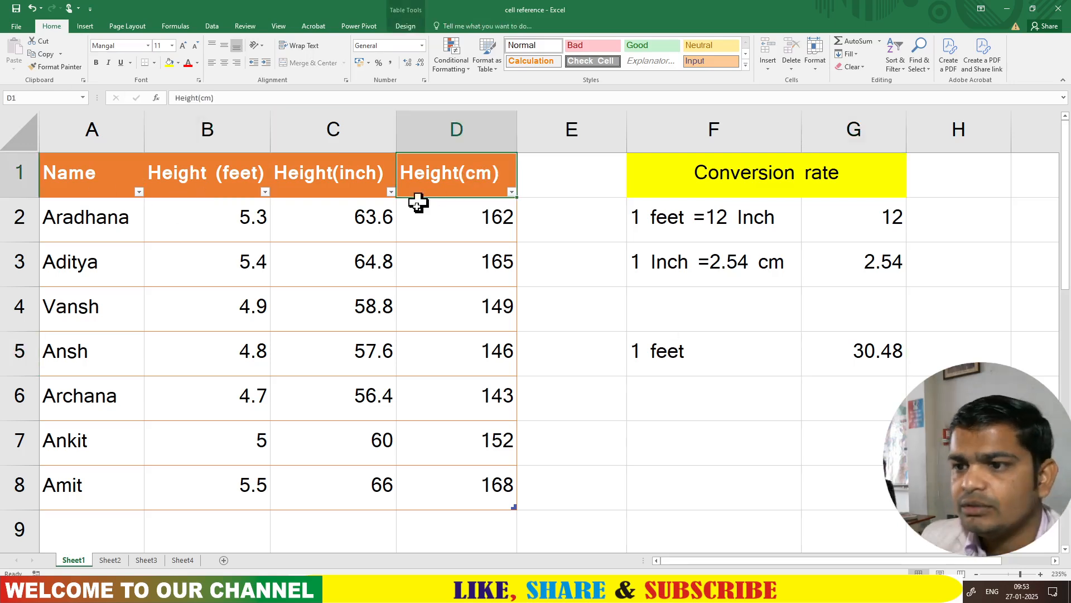
pyautogui.click(870, 351)
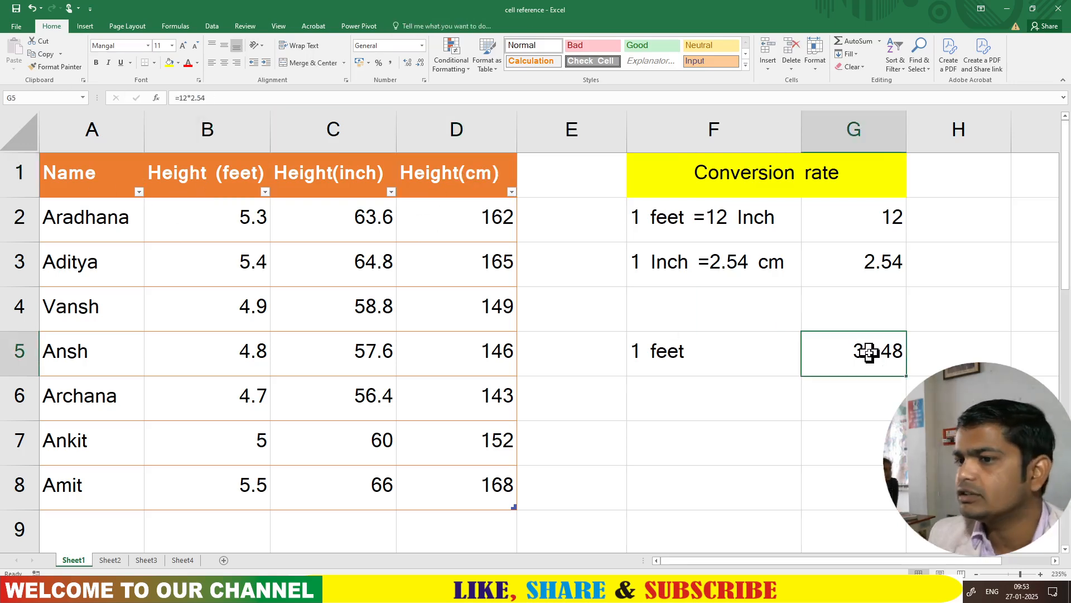
pyautogui.click(717, 354)
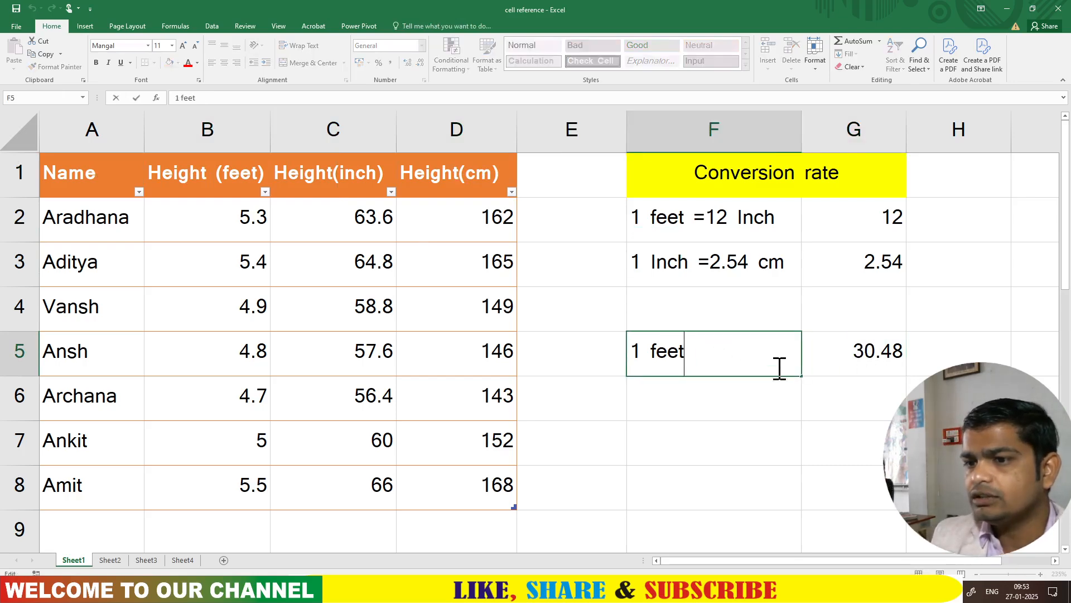
pyautogui.click(935, 355)
pyautogui.write('cm')
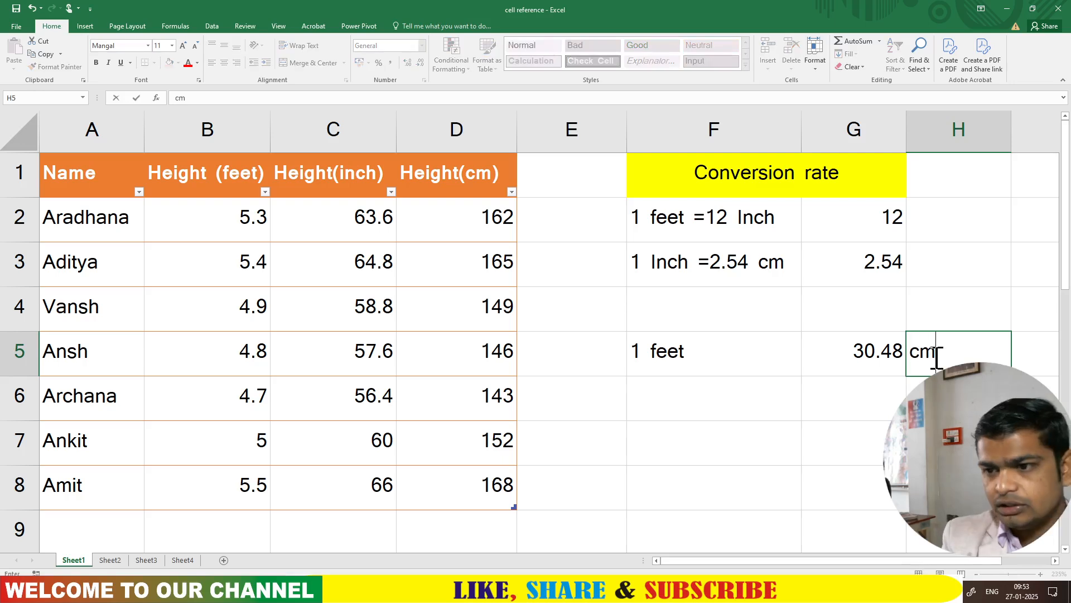
pyautogui.click(851, 385)
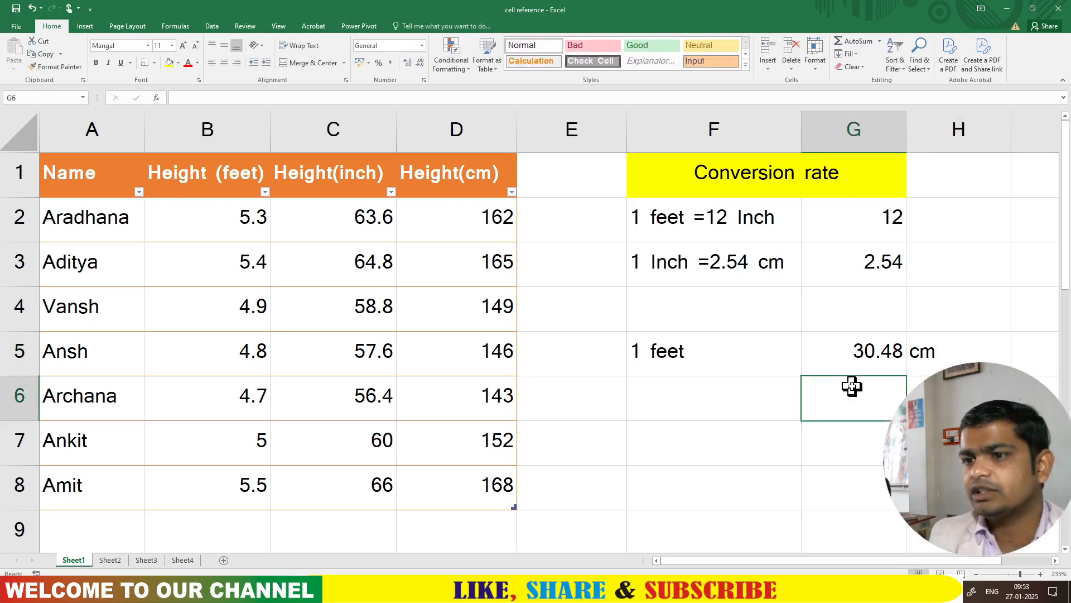
# - Compare the conversion formulas in D2 and C2
pyautogui.click(462, 471)
pyautogui.click(445, 214)
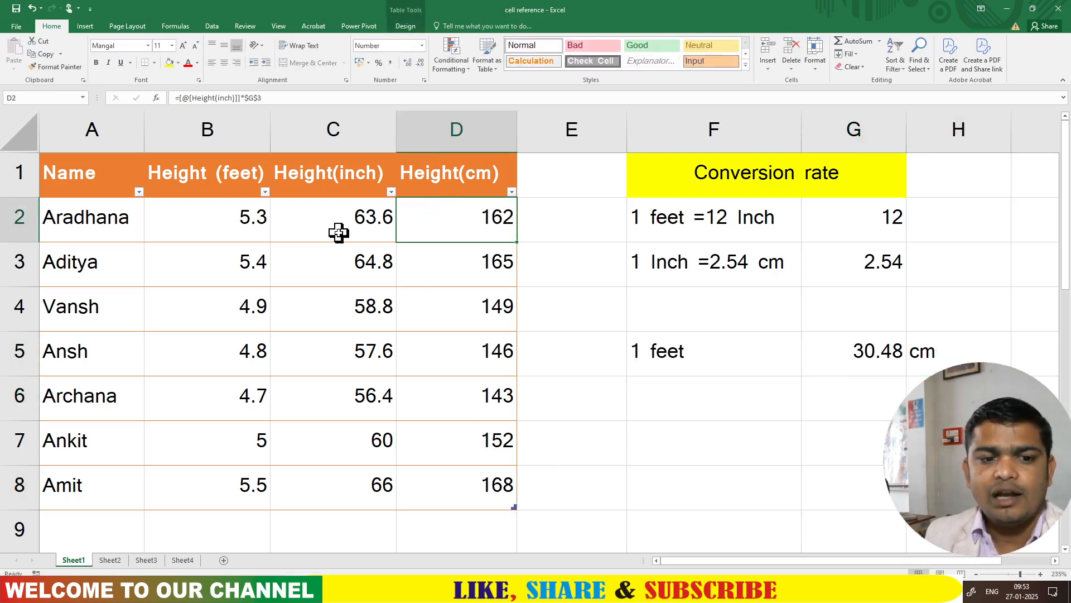
pyautogui.click(320, 227)
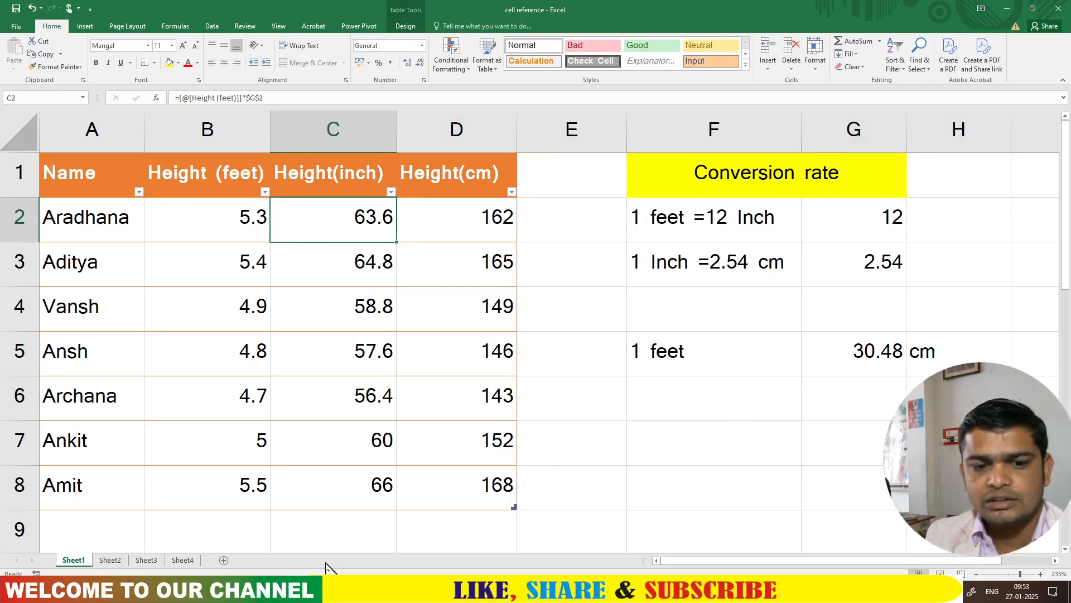
# - On Sheet4, replace the FALSE entry in C3 of the Distance (Meter) column with 1333
pyautogui.click(181, 560)
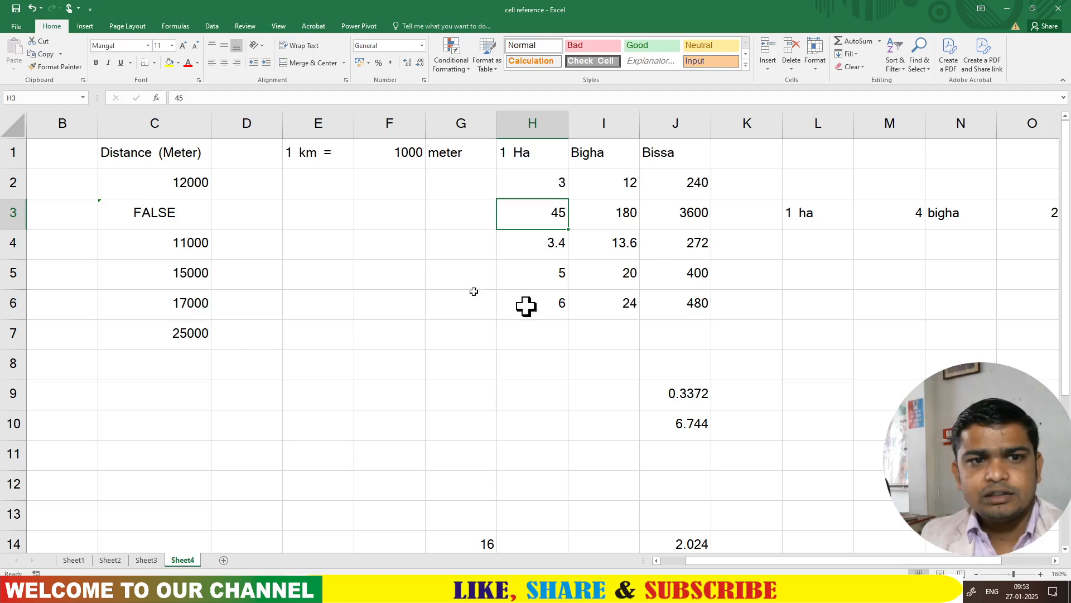
pyautogui.click(157, 217)
pyautogui.press('Delete')
pyautogui.write('12')
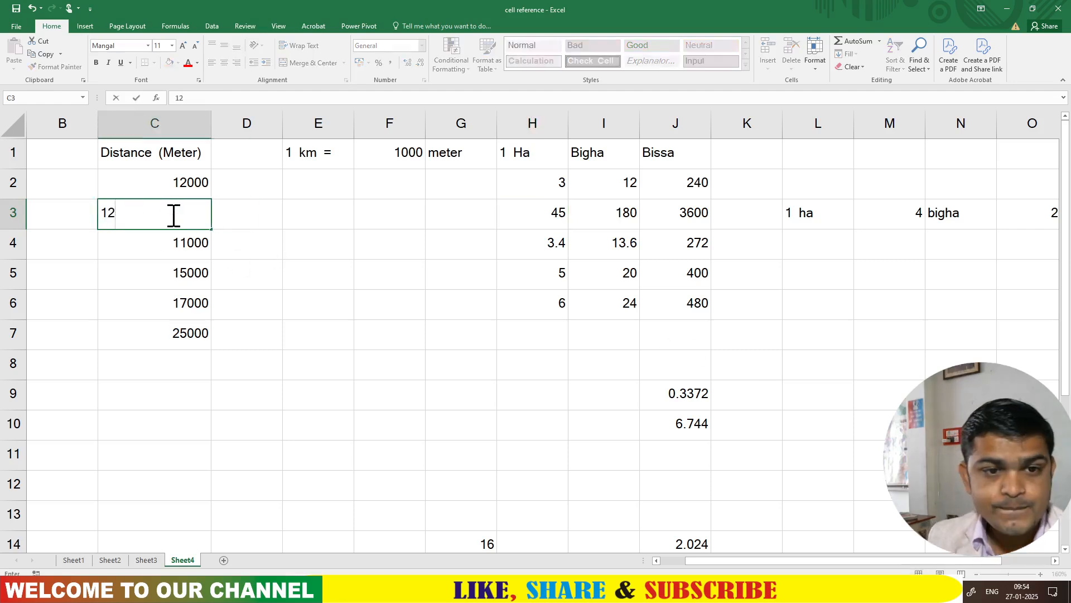
pyautogui.press('BackSpace')
pyautogui.press('BackSpace')
pyautogui.press('BackSpace')
pyautogui.write('1333')
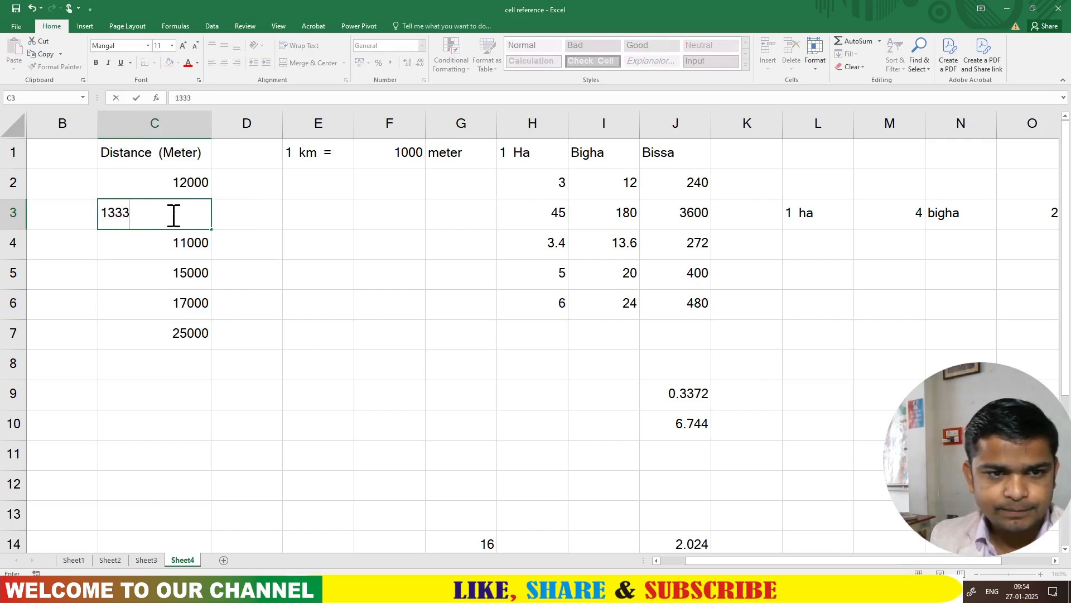
pyautogui.click(161, 282)
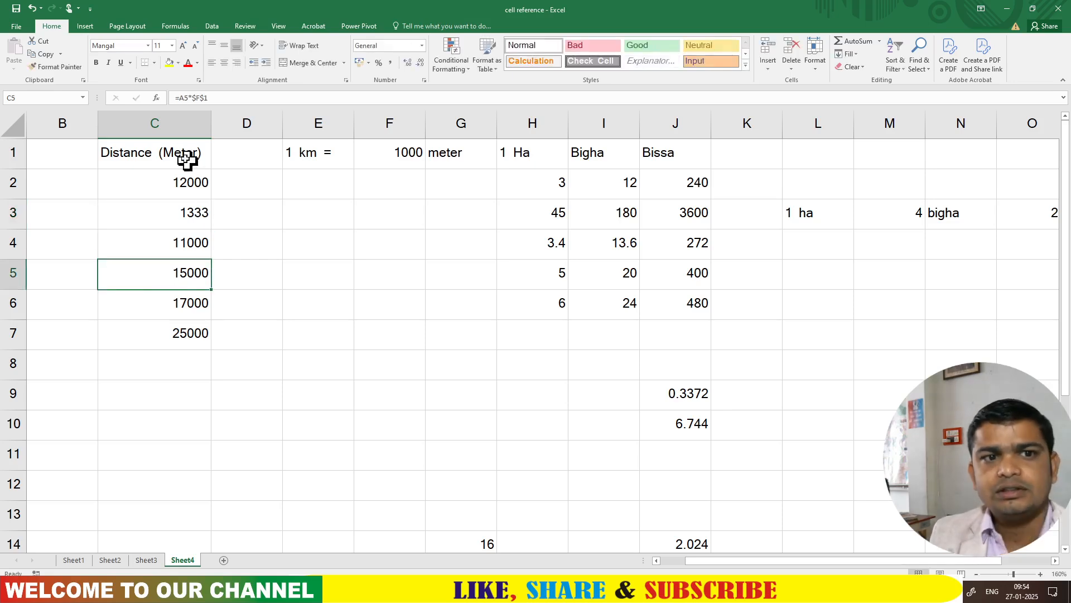
# - Correct the distance in C3 to 13300
pyautogui.doubleClick(186, 211)
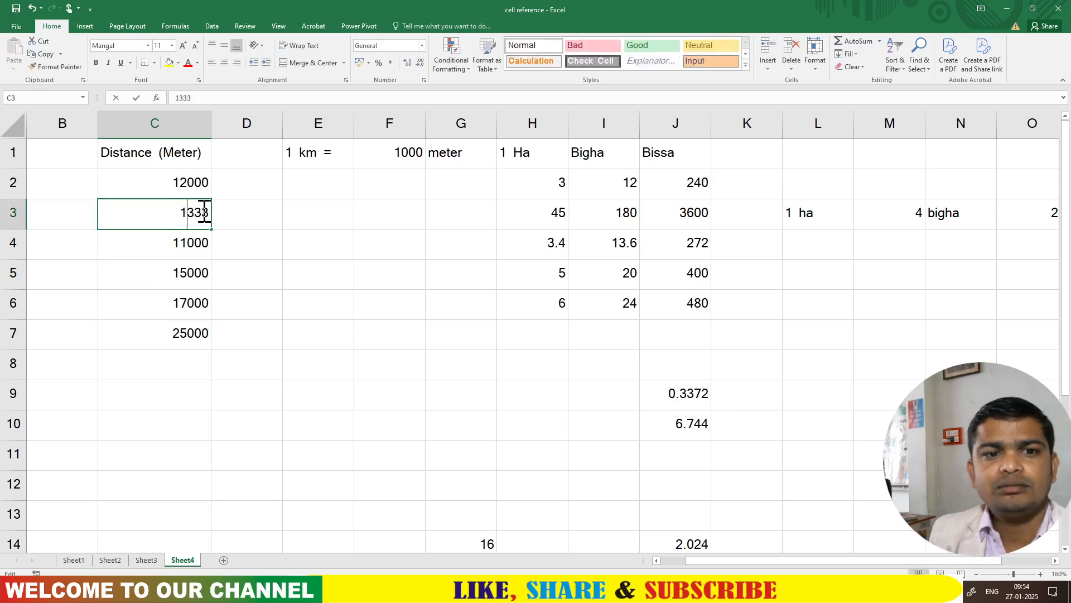
pyautogui.moveTo(202, 212); pyautogui.dragTo(209, 212)
pyautogui.write('00')
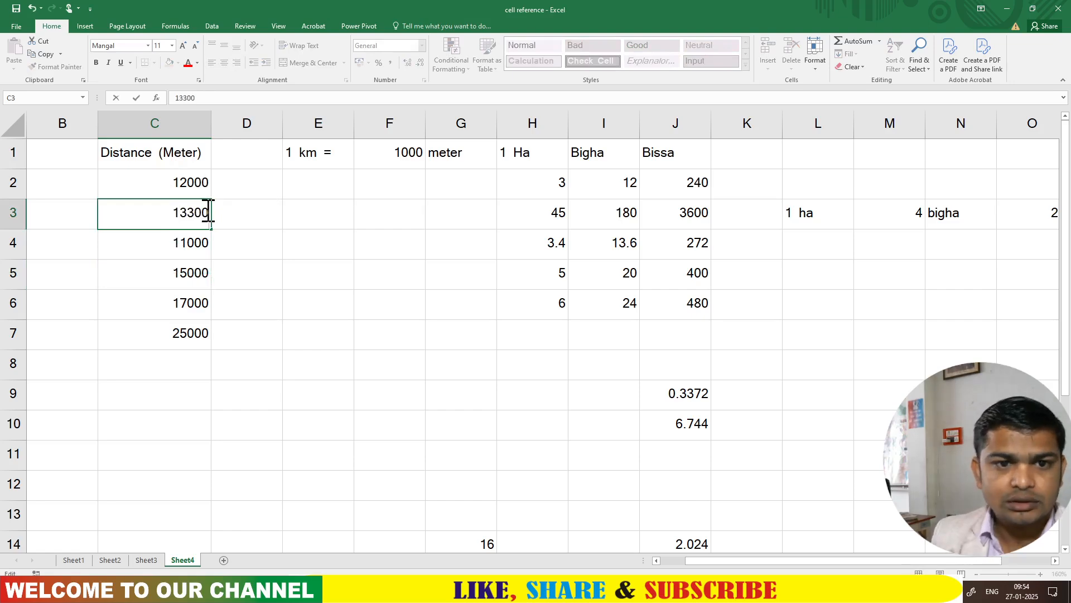
pyautogui.click(265, 237)
# - Enter the column header "Km" in D1, next to Distance (Meter)
pyautogui.click(226, 215)
pyautogui.click(239, 160)
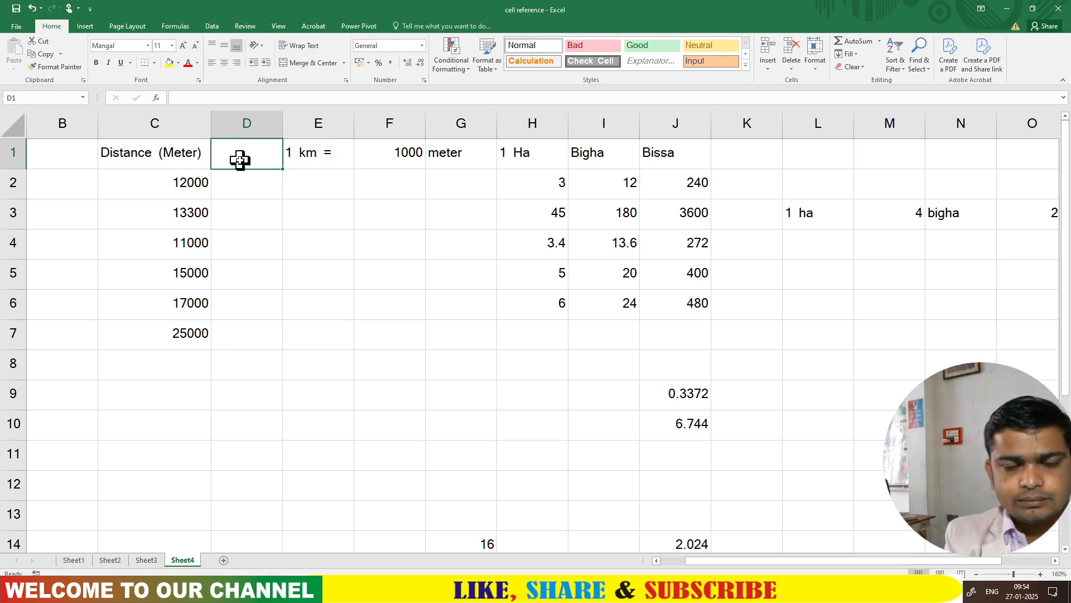
pyautogui.write('Km')
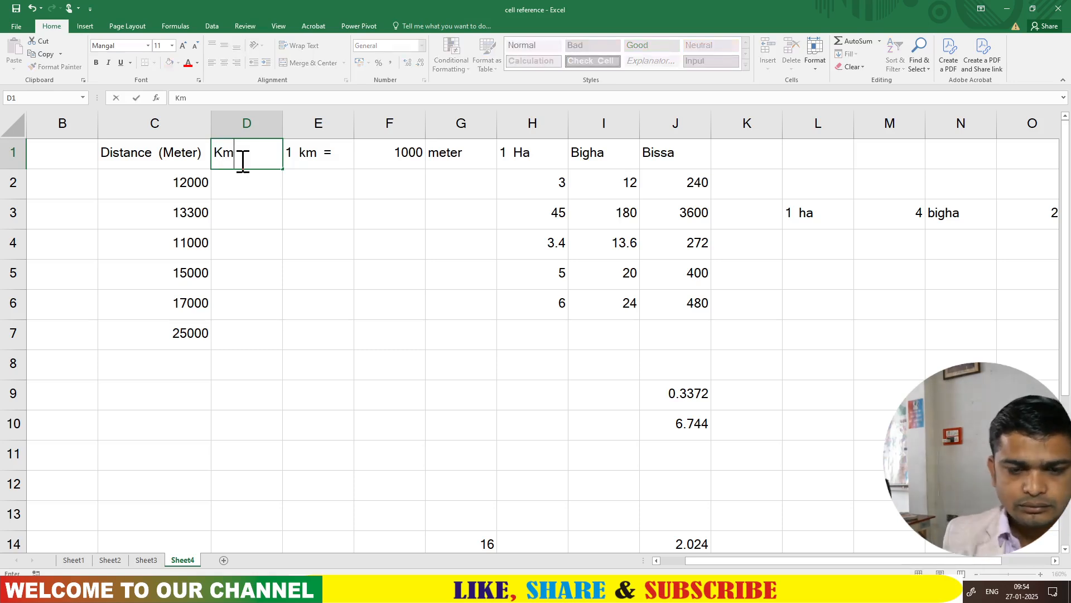